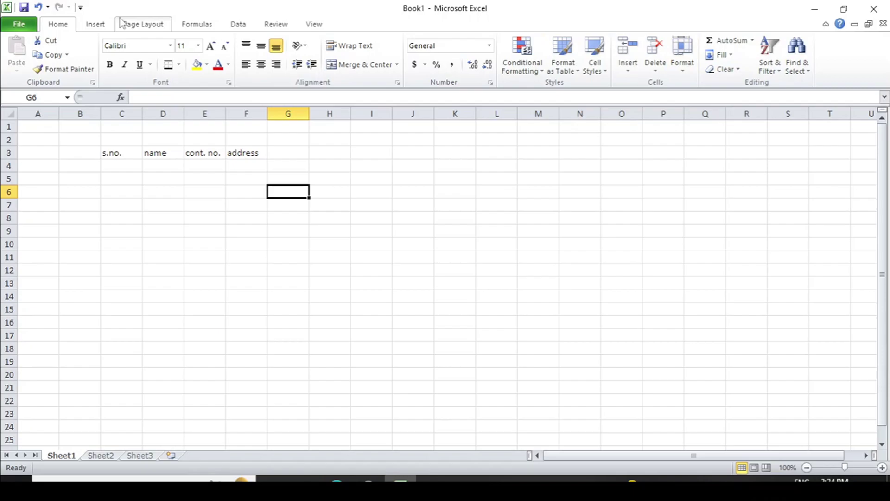
click(93, 30)
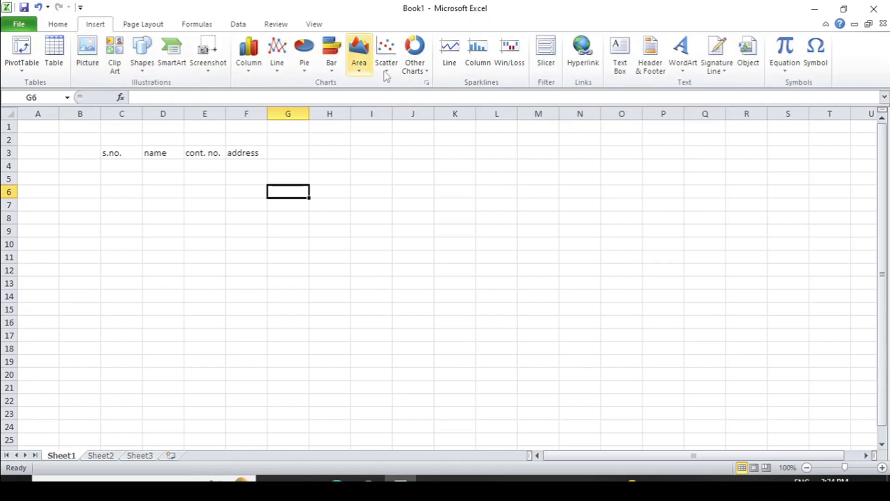
click(121, 26)
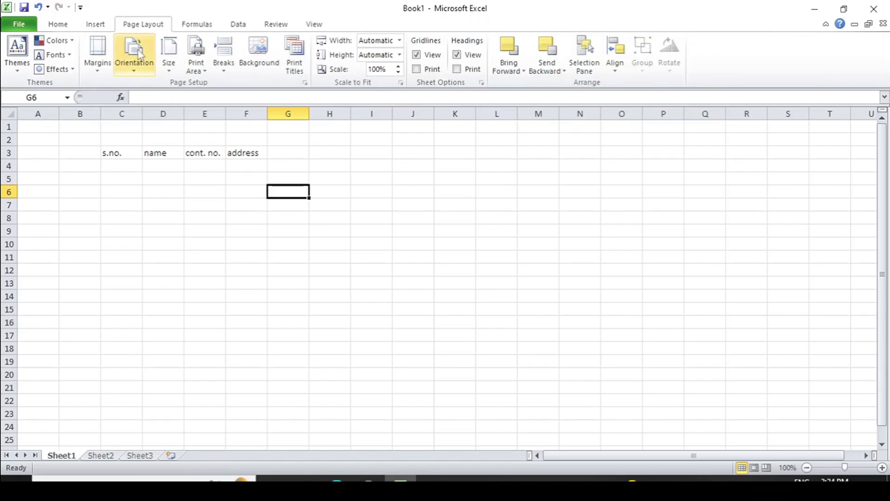
click(202, 26)
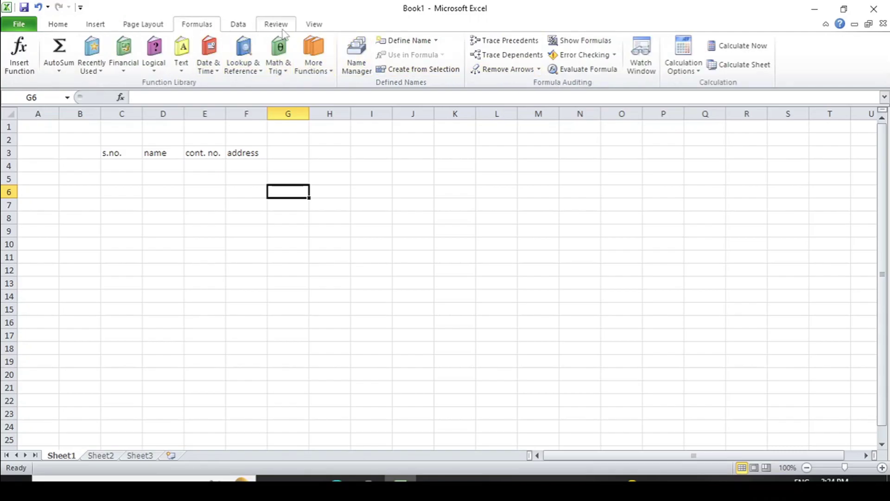
click(62, 27)
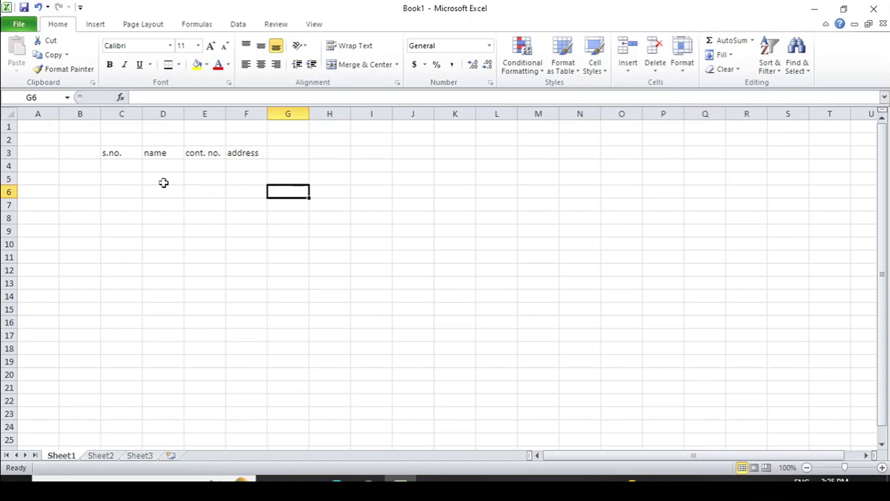
Step: Cut the header cells C3:F3 from Sheet1 and paste them at C3 on Sheet2
drag(106, 149, 238, 148)
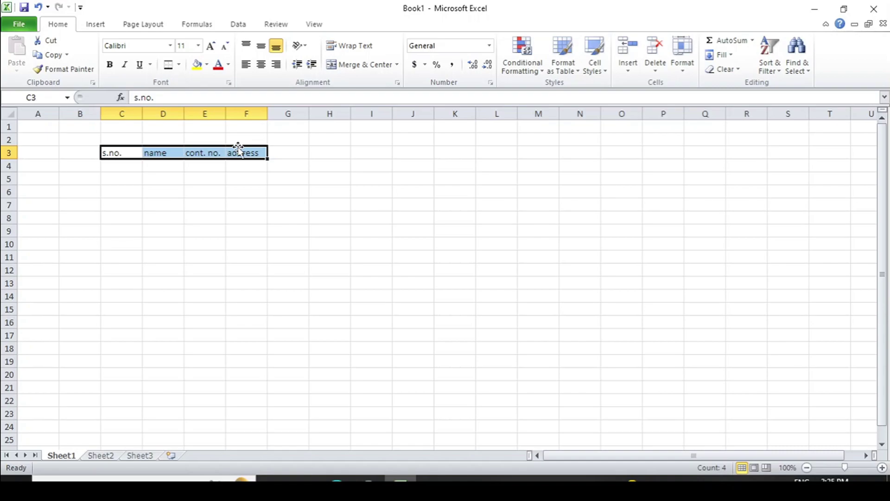
click(49, 44)
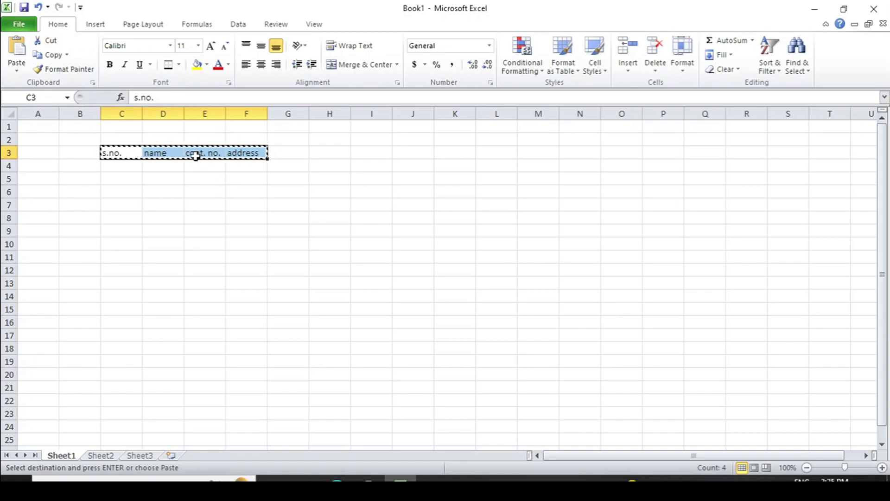
click(101, 456)
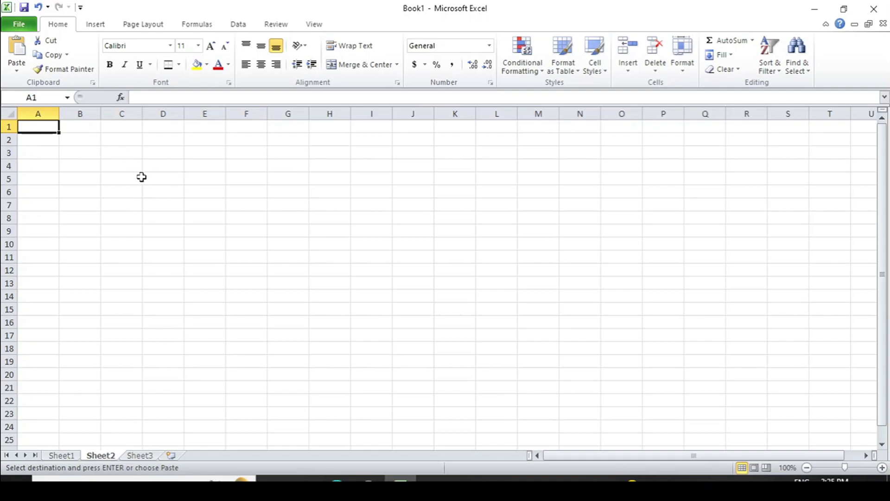
click(116, 153)
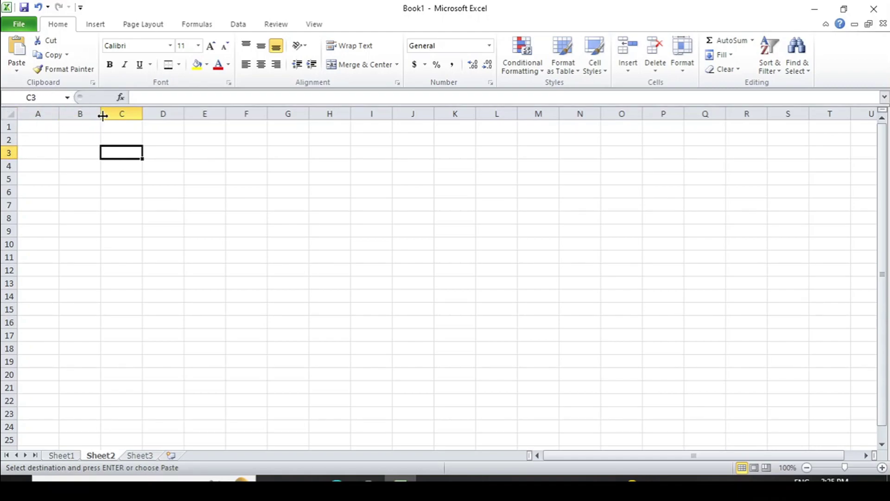
click(15, 71)
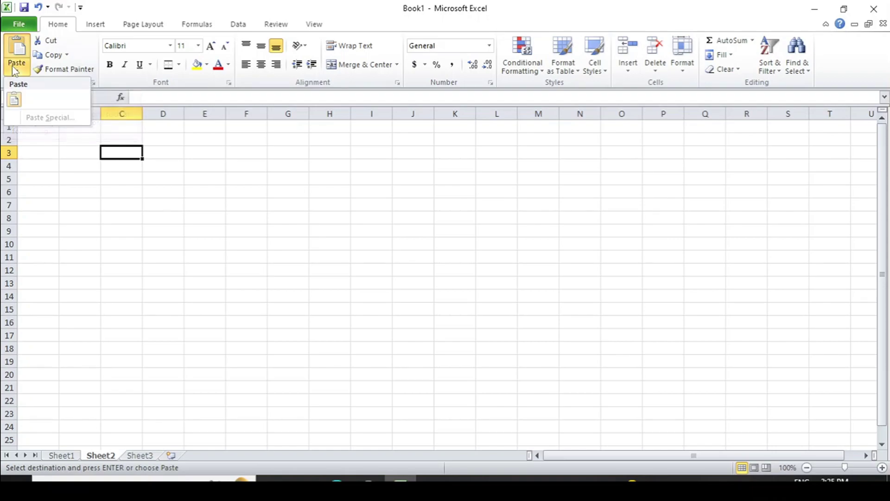
click(14, 71)
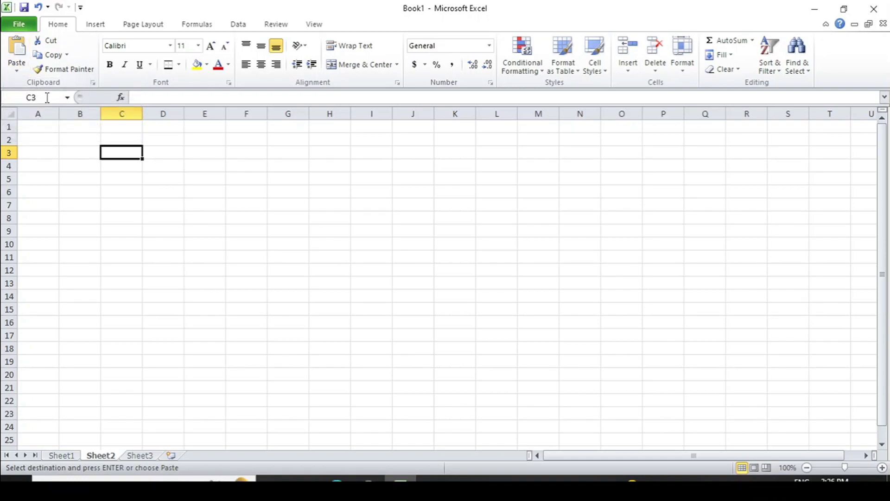
key(Return)
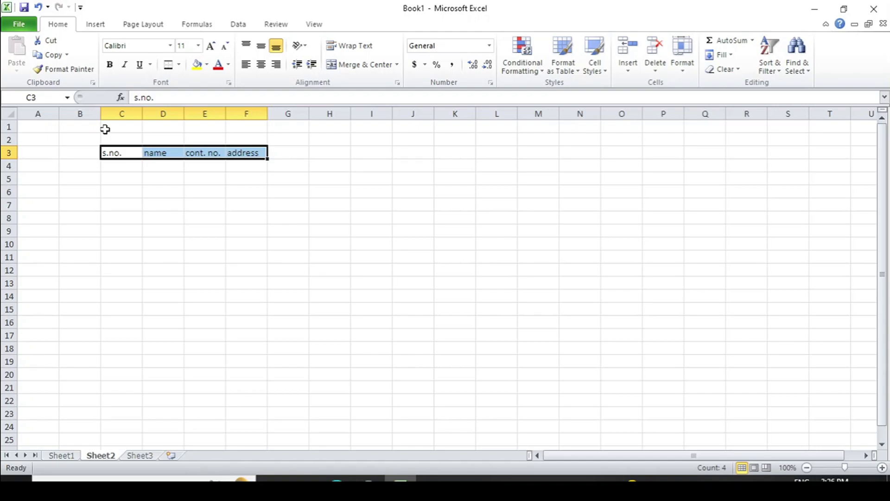
Step: Return to Sheet1 and undo the header move together with the earlier header entries
click(60, 455)
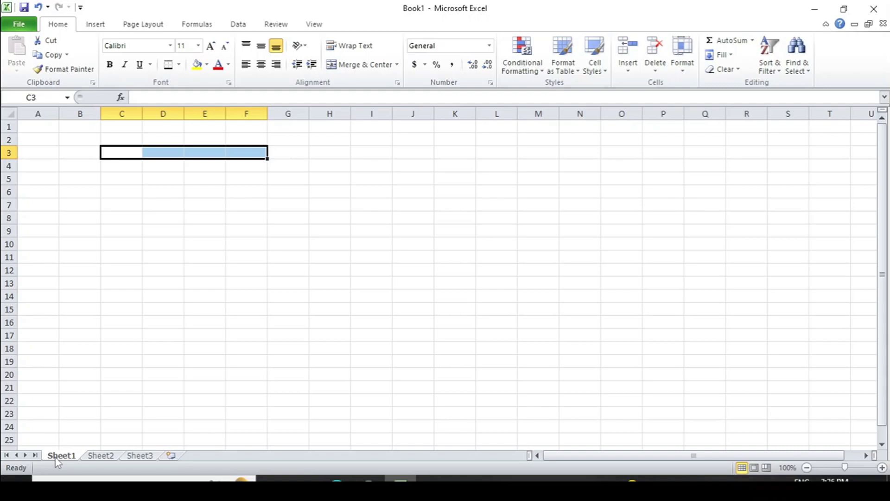
key(ctrl+z)
key(ctrl+z)
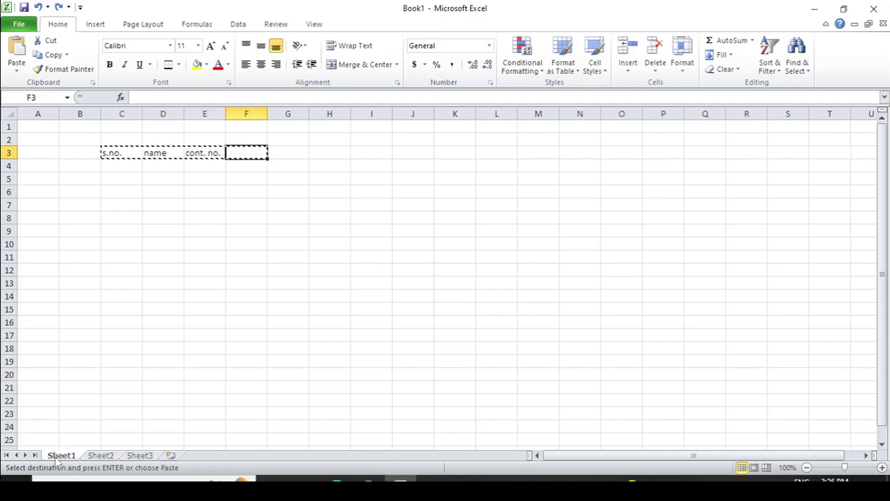
key(ctrl+z)
key(ctrl+z)
key(ctrl+z)
key(ctrl+z)
key(ctrl+z)
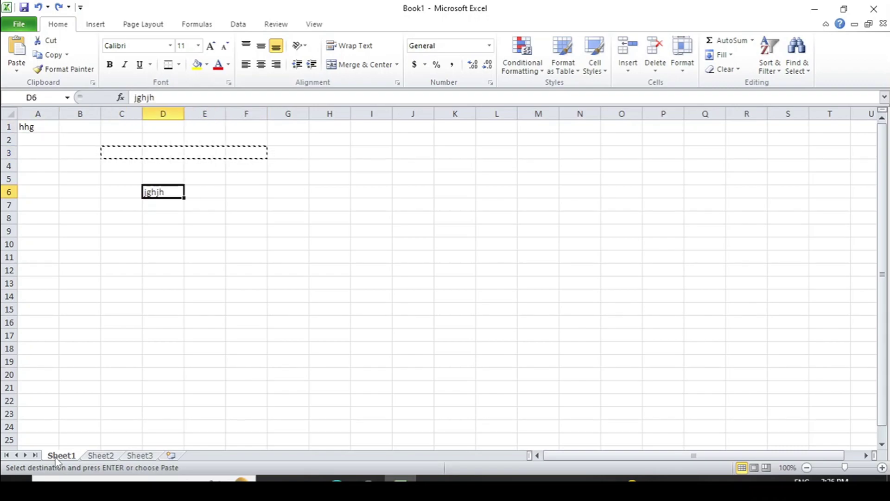
Step: Redo the undone entries on Sheet1 up to the address heading in F3
key(ctrl+y)
key(ctrl+y)
key(ctrl+y)
key(ctrl+y)
key(ctrl+y)
key(ctrl+y)
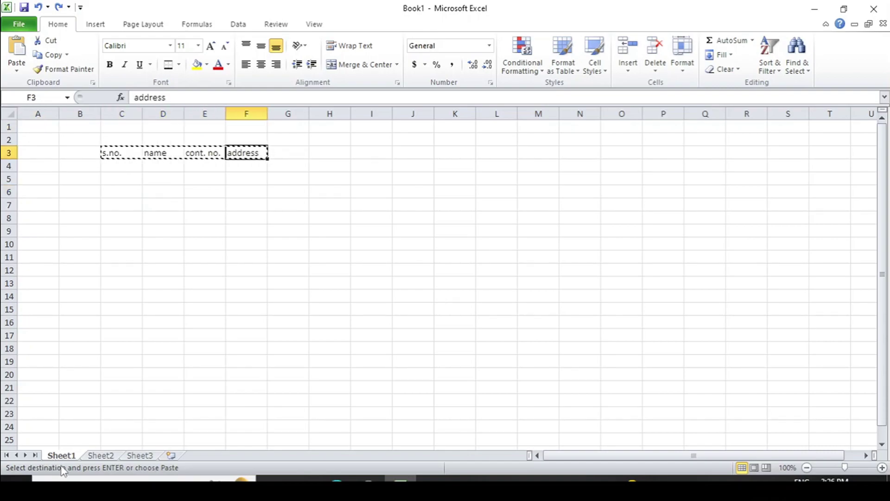
Step: Copy the header cells C3:F3 on Sheet1 and paste them at C6 on Sheet2
click(115, 234)
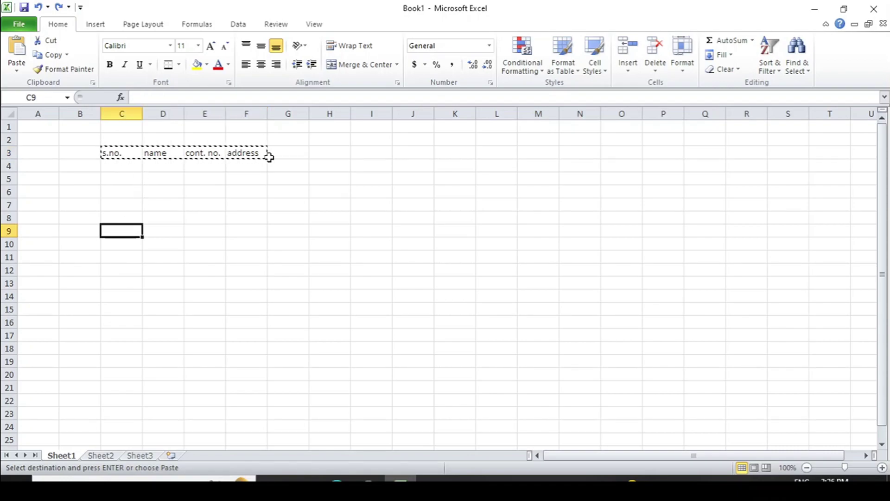
click(53, 58)
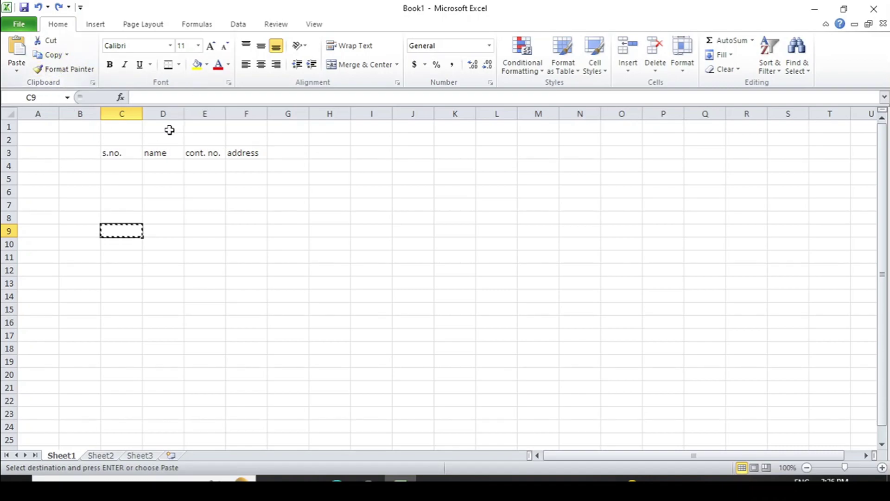
click(119, 154)
drag(119, 154, 243, 157)
click(53, 55)
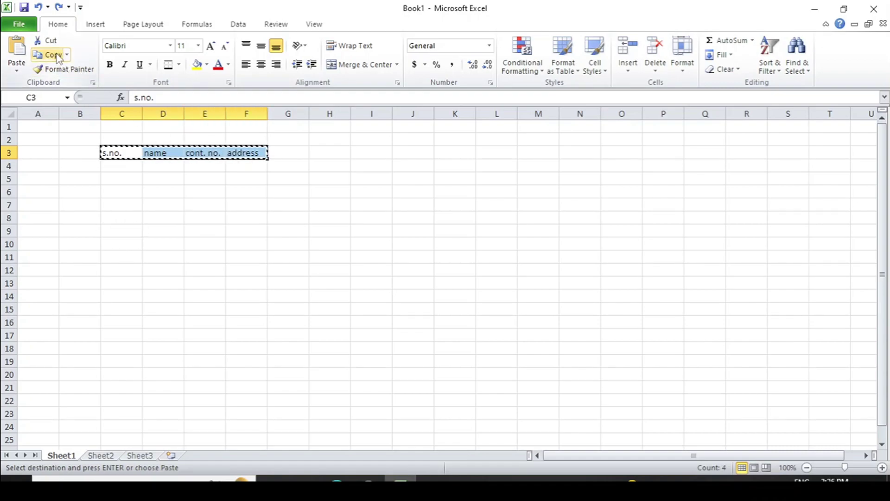
click(101, 456)
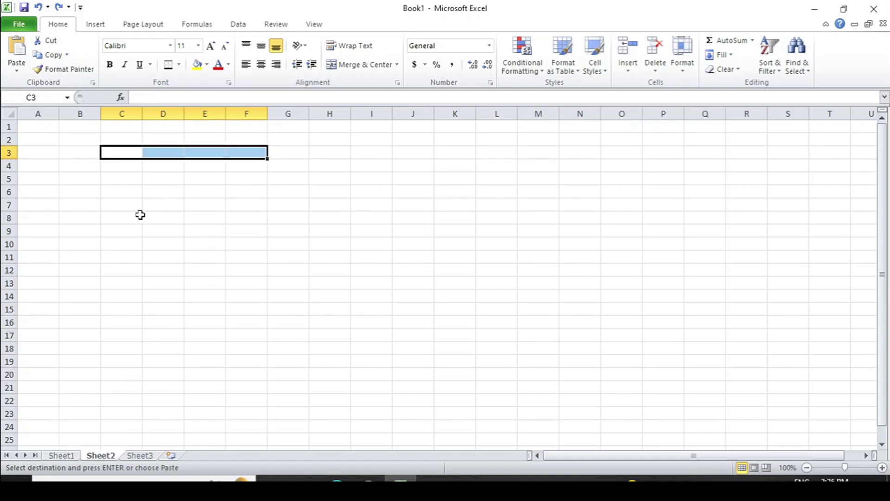
click(122, 193)
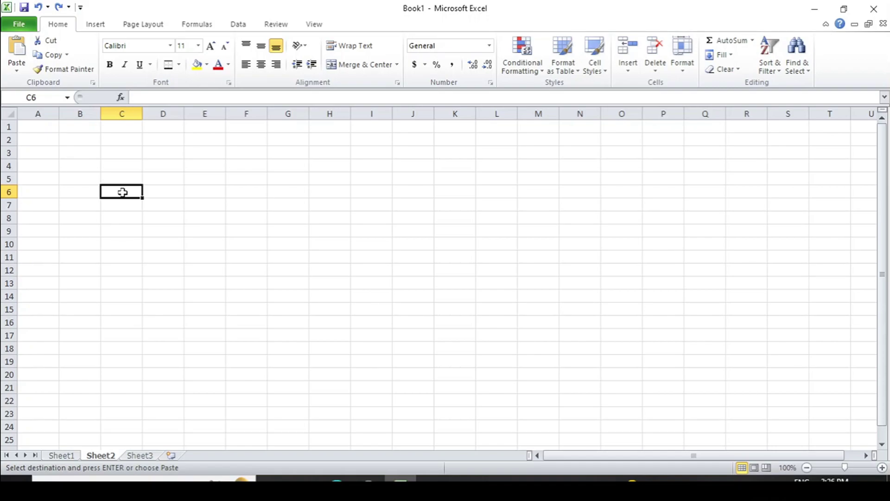
click(17, 47)
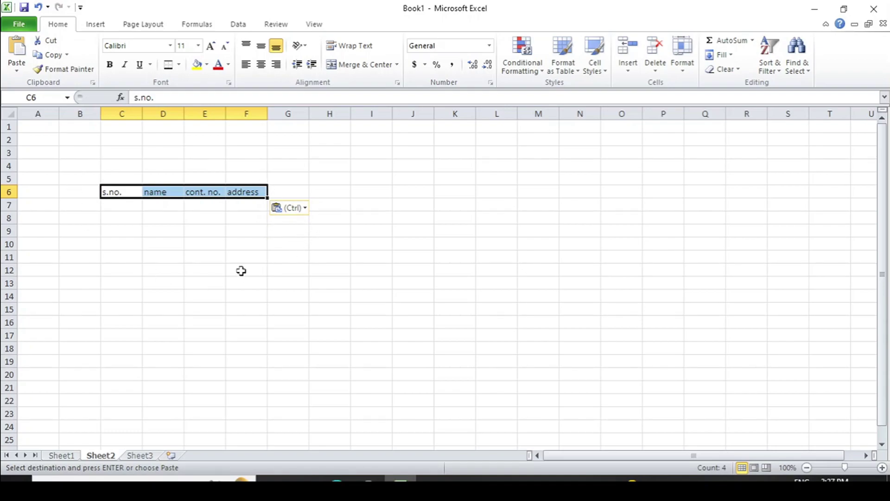
Step: Return to Sheet1 and make the s.no. heading text in C3 bold
click(62, 456)
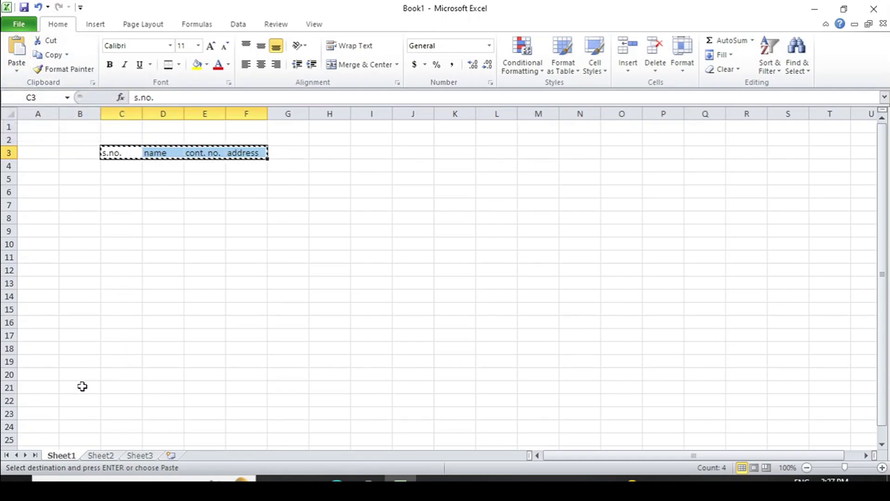
click(117, 181)
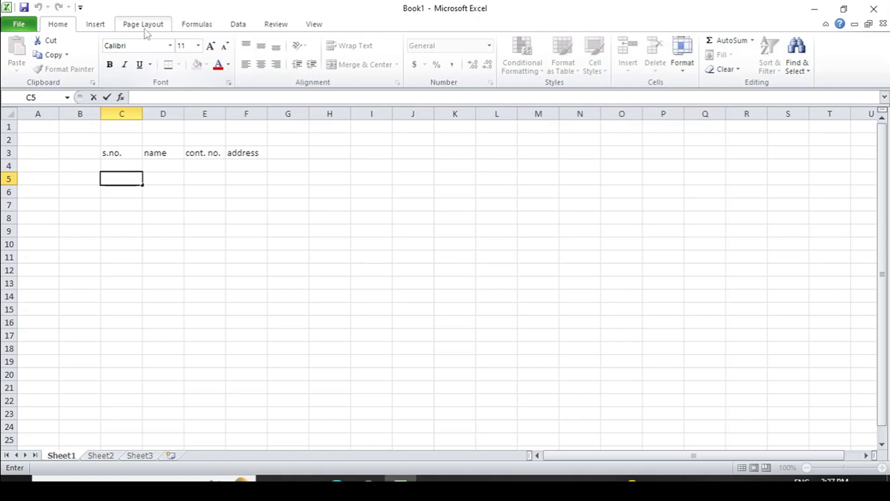
click(124, 153)
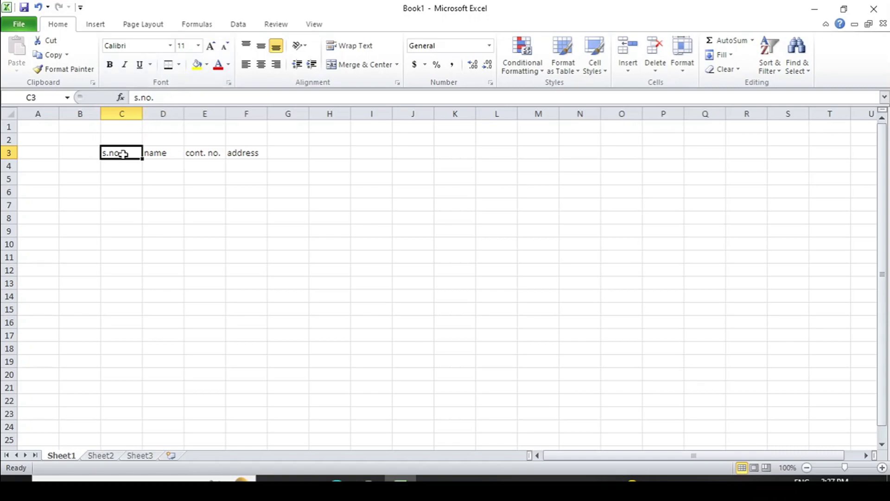
click(110, 65)
double_click(132, 152)
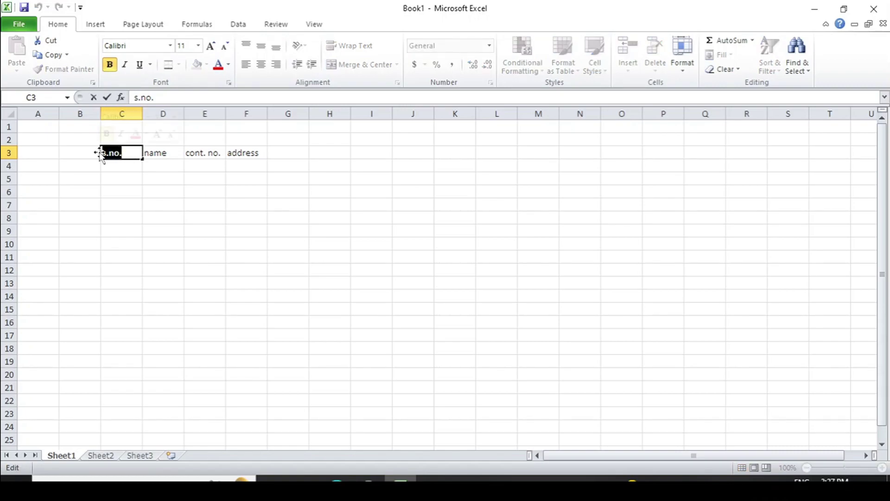
click(110, 66)
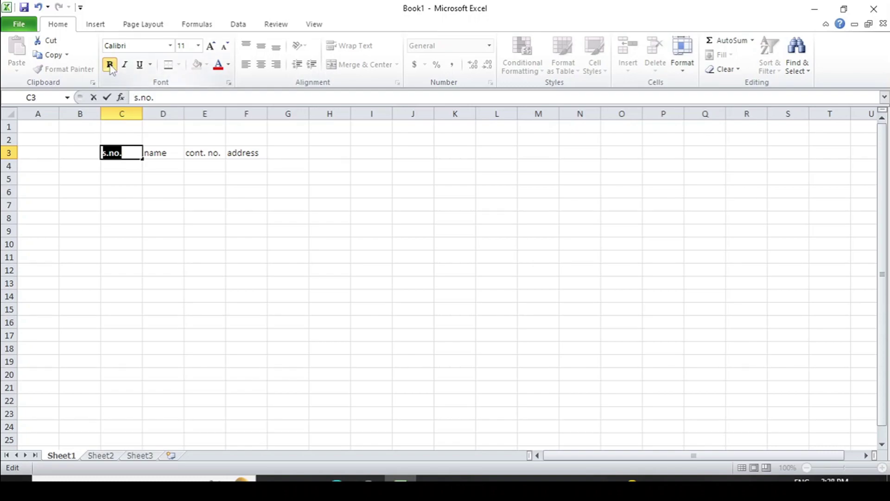
click(129, 204)
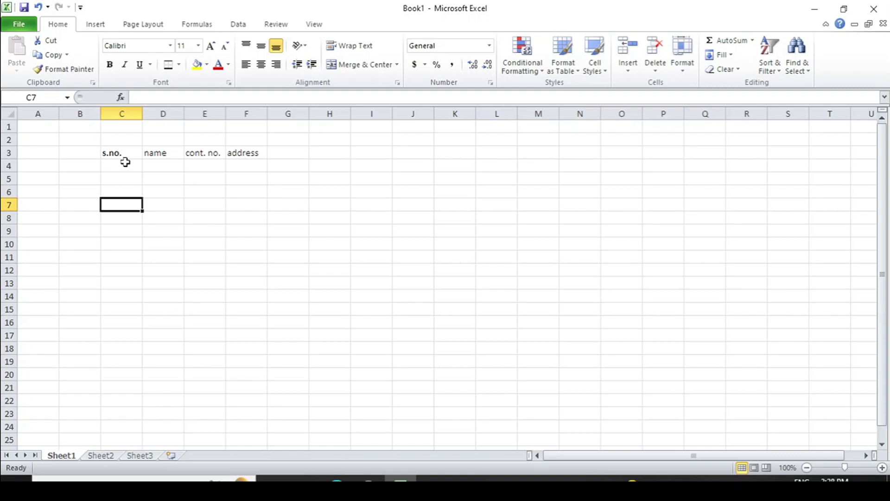
Step: Make the name heading text in D3 italic
key(Up)
key(Right)
key(Right)
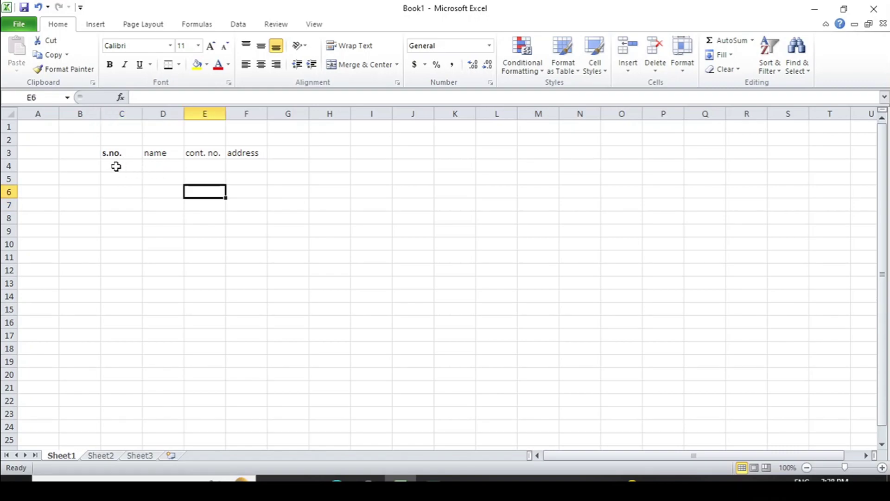
click(154, 154)
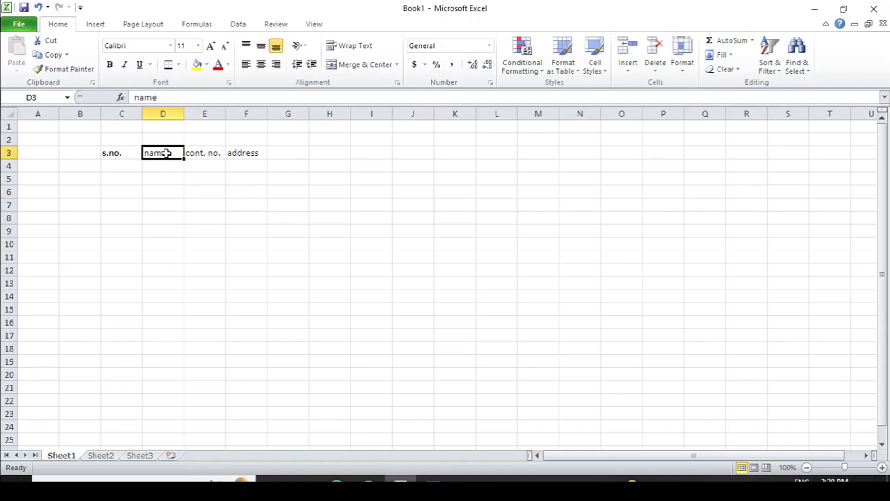
double_click(169, 154)
drag(168, 153, 142, 153)
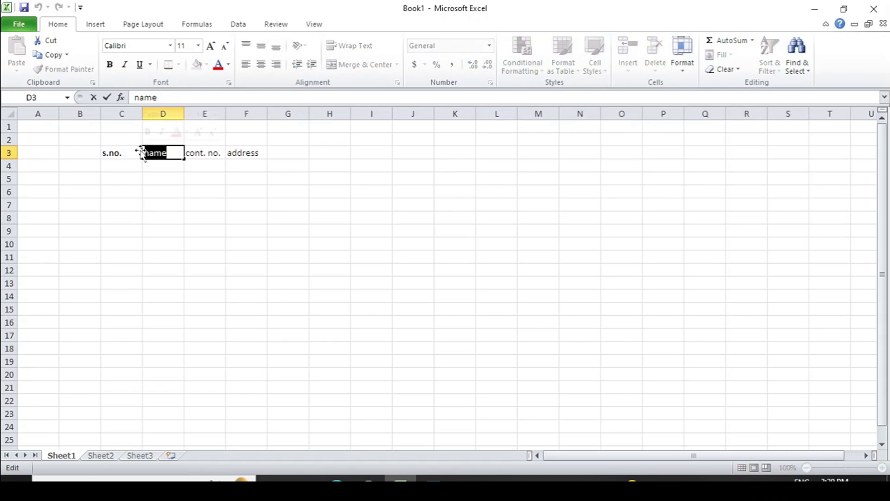
click(125, 66)
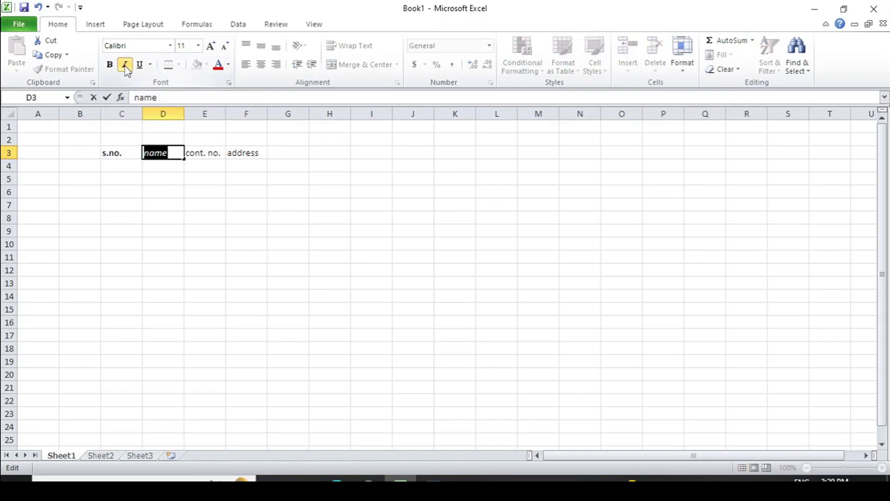
click(197, 217)
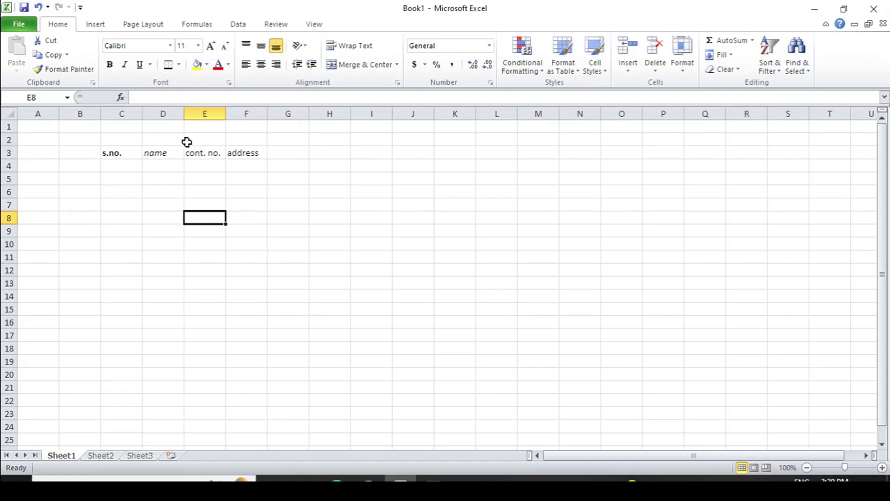
Step: Underline the whole cont. no. heading text in E3
double_click(197, 153)
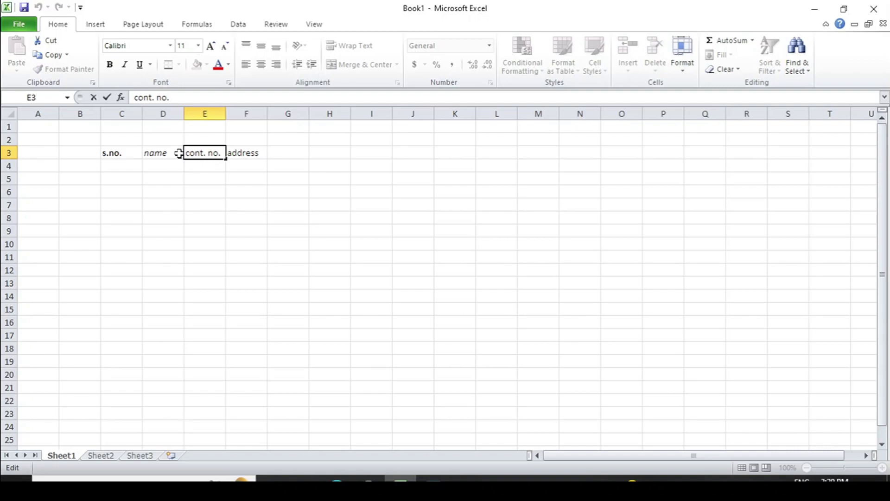
key(shift+Right)
key(shift+Right)
key(shift+Right)
key(shift+Right)
key(shift+Right)
key(shift+Right)
key(shift+Right)
click(140, 65)
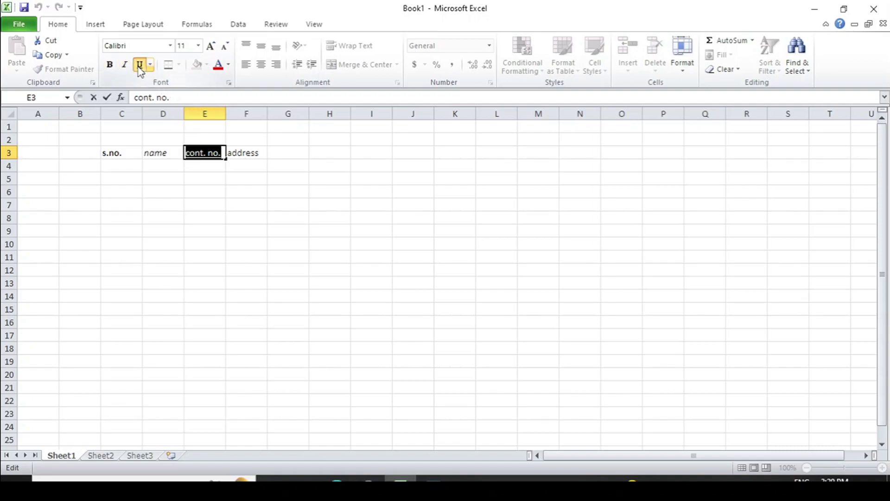
click(225, 192)
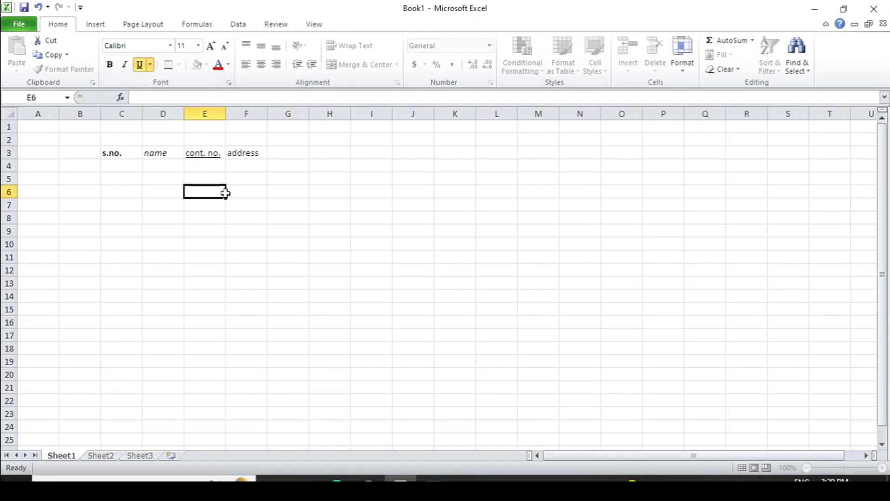
Step: Choose the Double Underline style for the empty cell E6
click(149, 65)
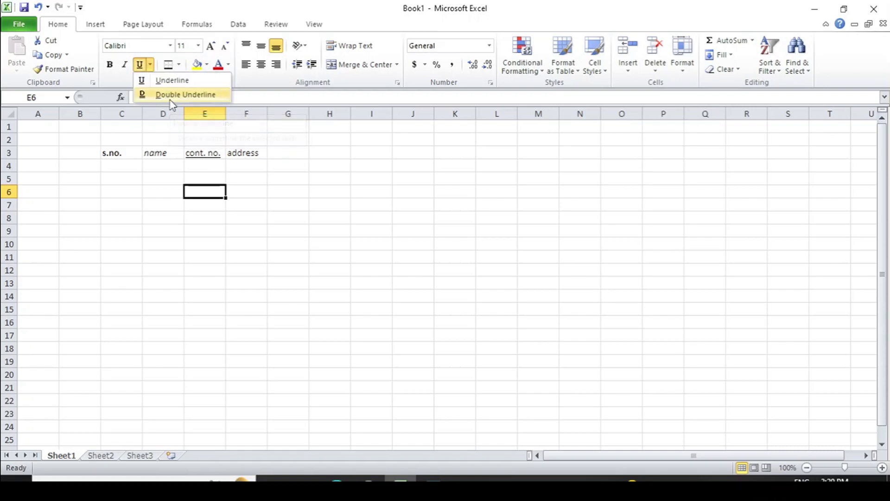
click(158, 97)
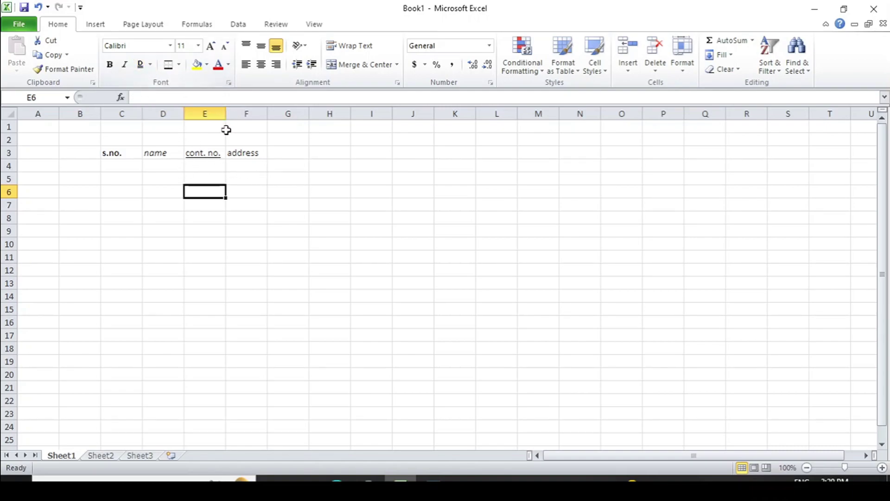
Step: Enlarge the font of the header cells C3:F3 step by step to 22, and set it to 24
drag(111, 153, 249, 153)
click(211, 46)
click(211, 47)
click(211, 46)
click(211, 46)
click(211, 46)
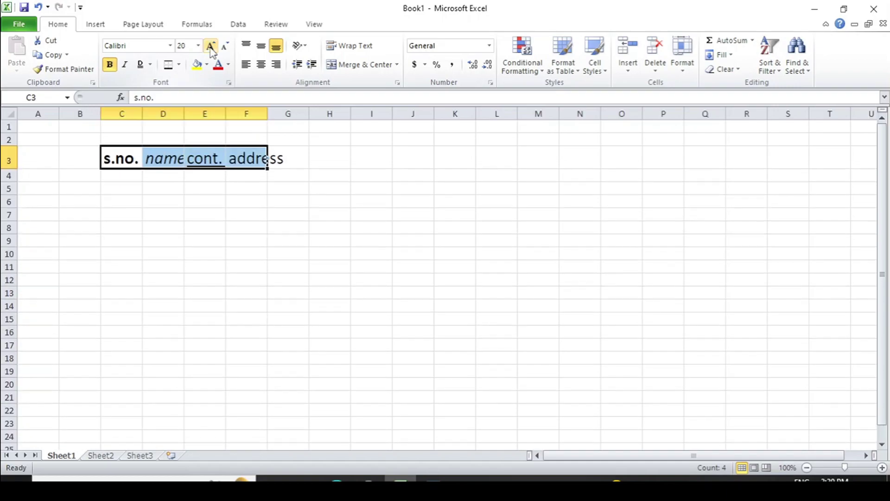
click(211, 46)
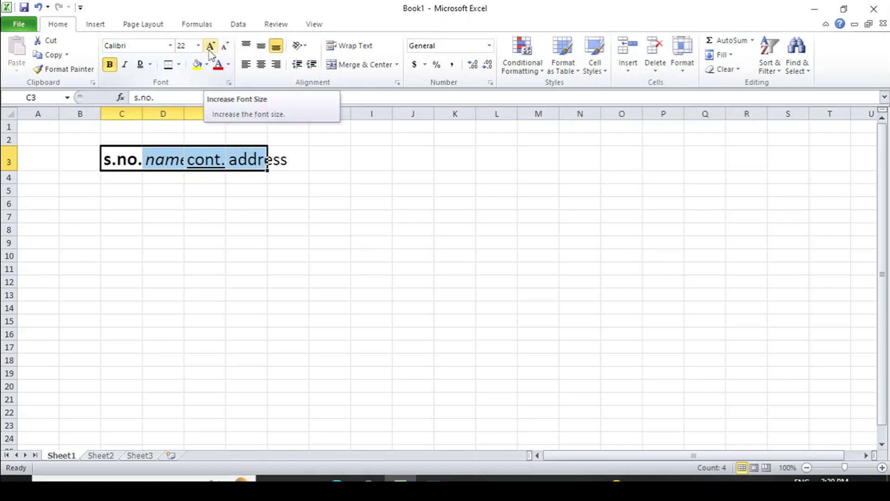
click(200, 47)
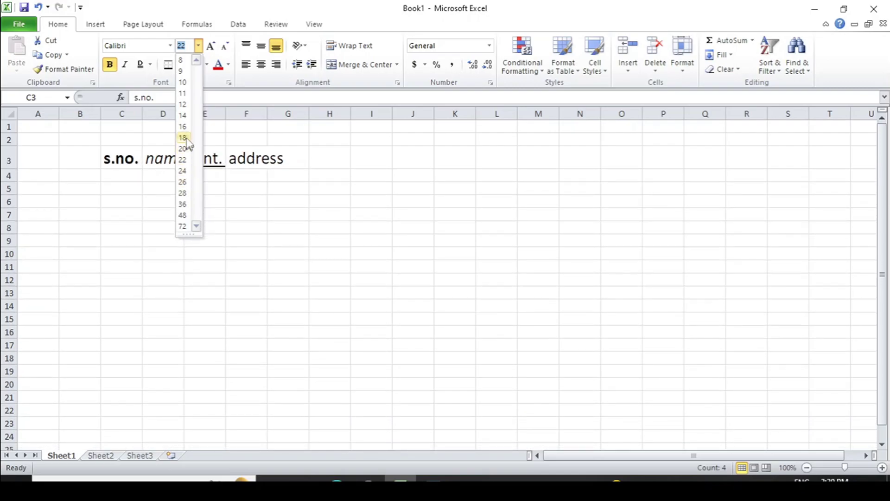
click(186, 171)
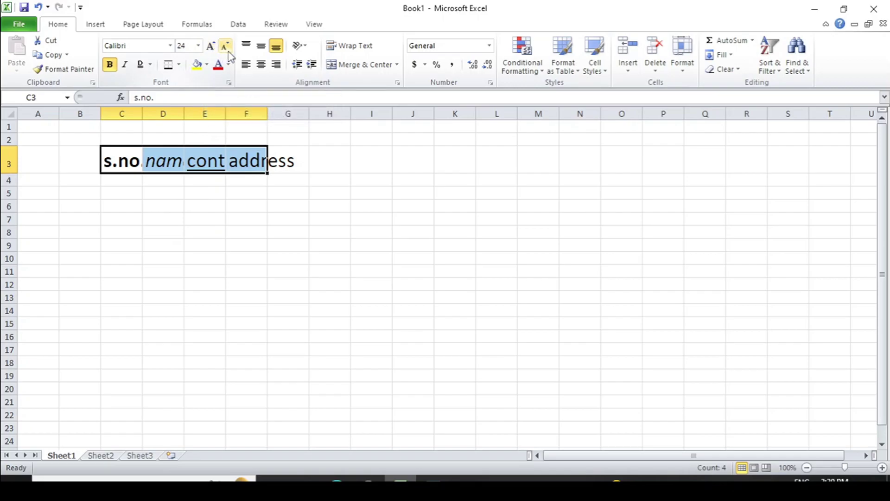
Step: Shrink the font of the selected header cells step by step to 12
click(227, 50)
click(226, 46)
click(226, 46)
click(226, 46)
click(227, 46)
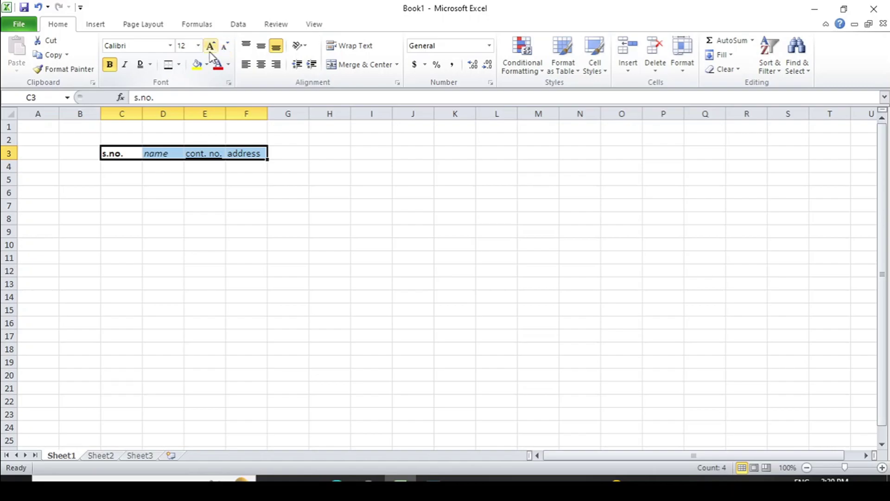
Step: Increase the font of the selected header cells step by step to 24
click(211, 47)
click(211, 47)
click(211, 47)
click(211, 47)
click(211, 47)
click(211, 47)
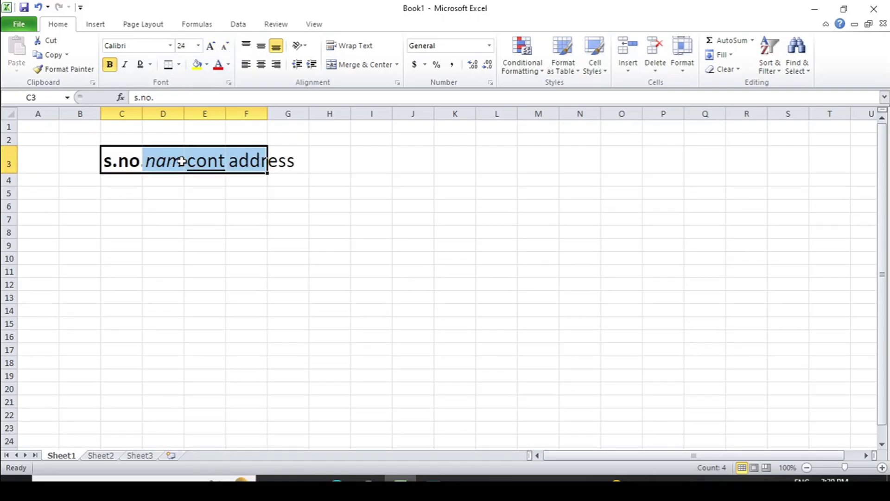
Step: Auto-fit the widths of columns D, E and F to their header text
click(168, 111)
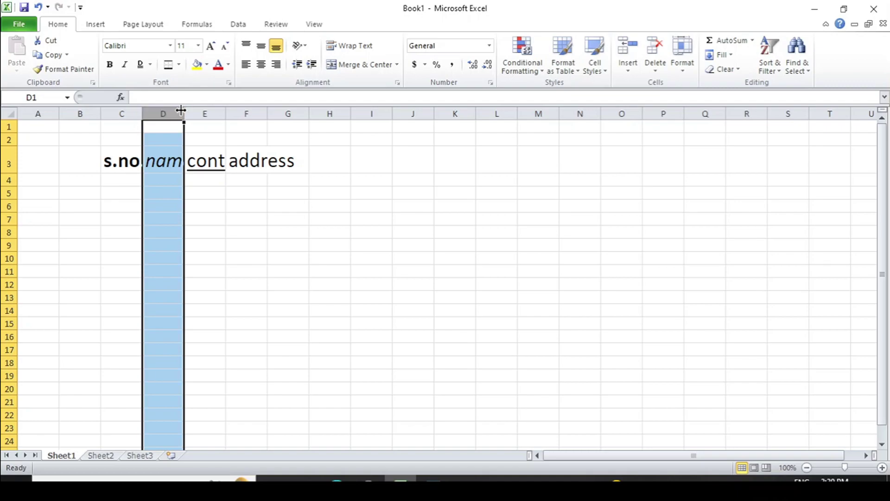
double_click(182, 112)
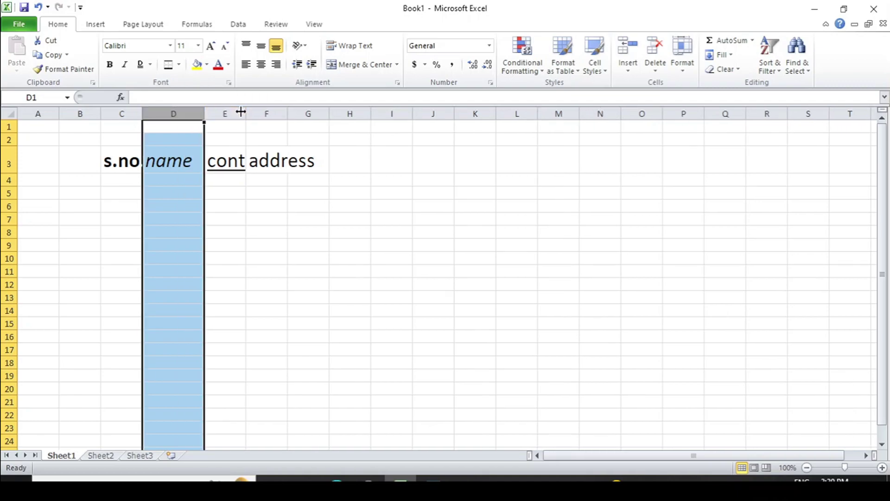
double_click(242, 111)
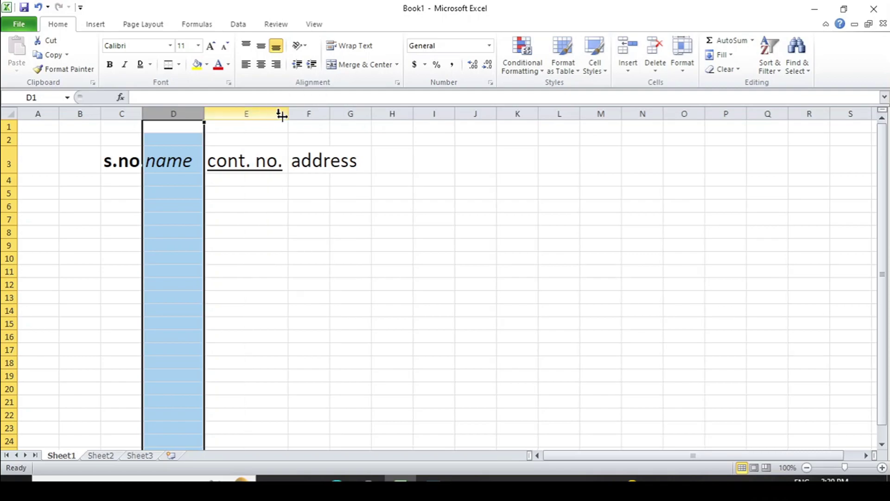
double_click(329, 113)
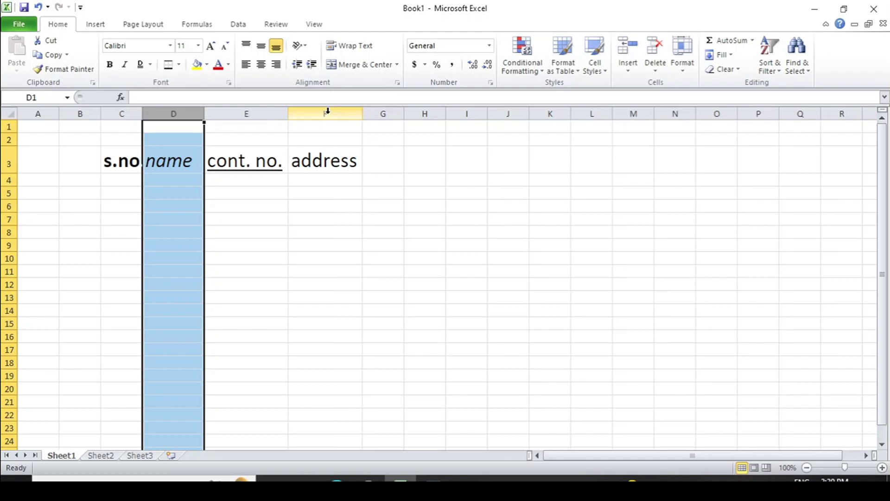
click(90, 165)
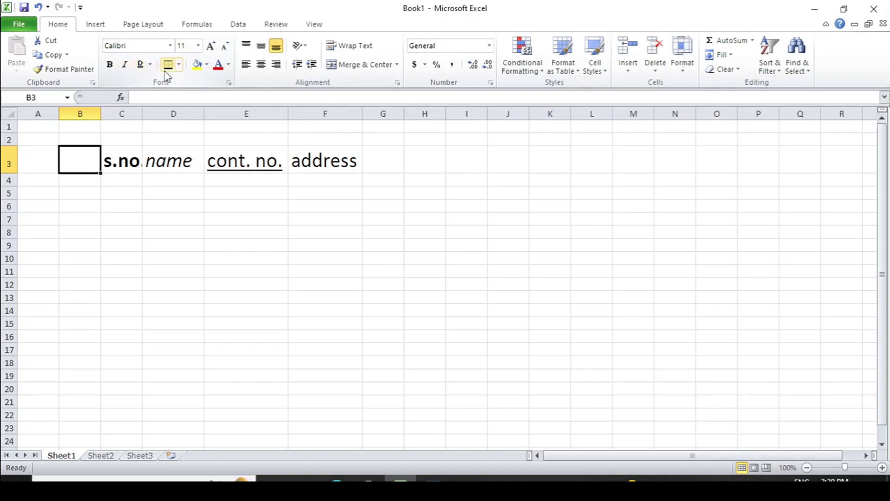
Step: Apply All Borders to the header cells C3:F3
click(111, 162)
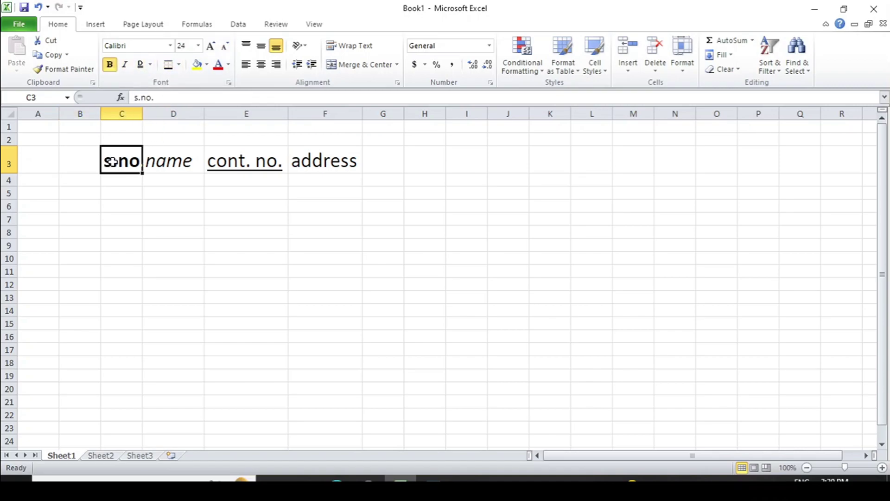
drag(111, 161, 310, 158)
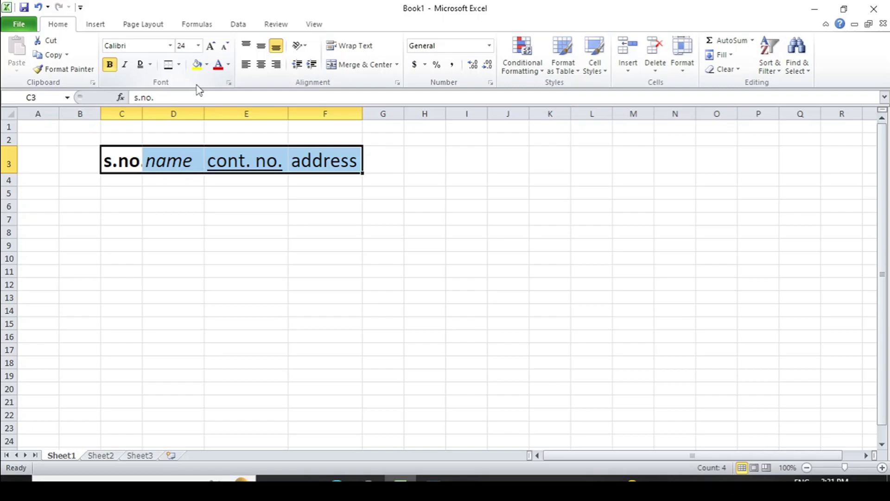
click(179, 65)
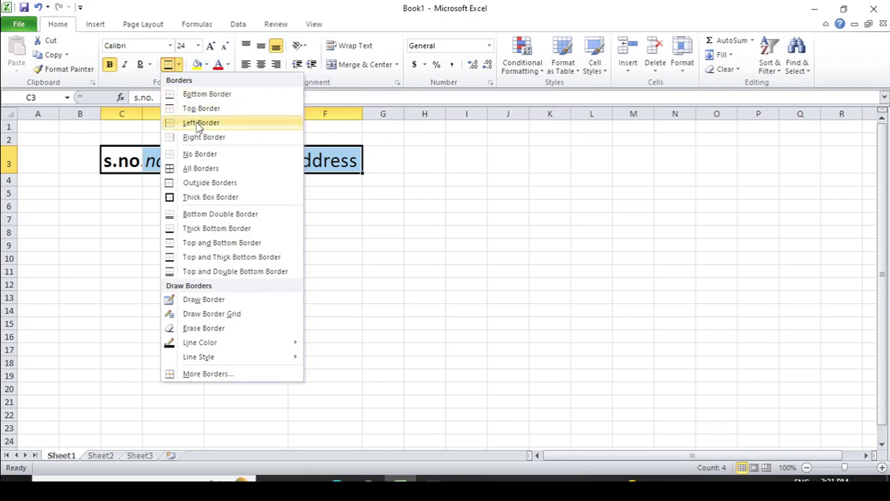
click(203, 169)
click(218, 205)
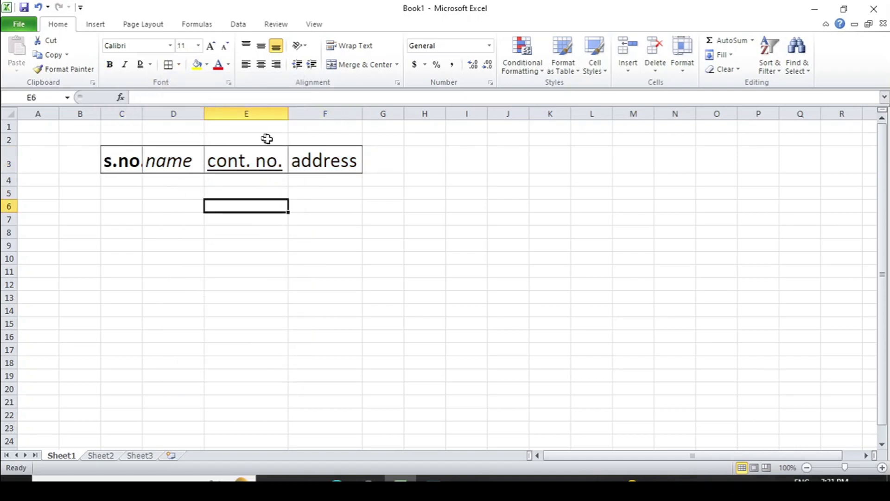
Step: Remove all borders from the header cells C3:F3
drag(123, 151, 328, 159)
click(179, 66)
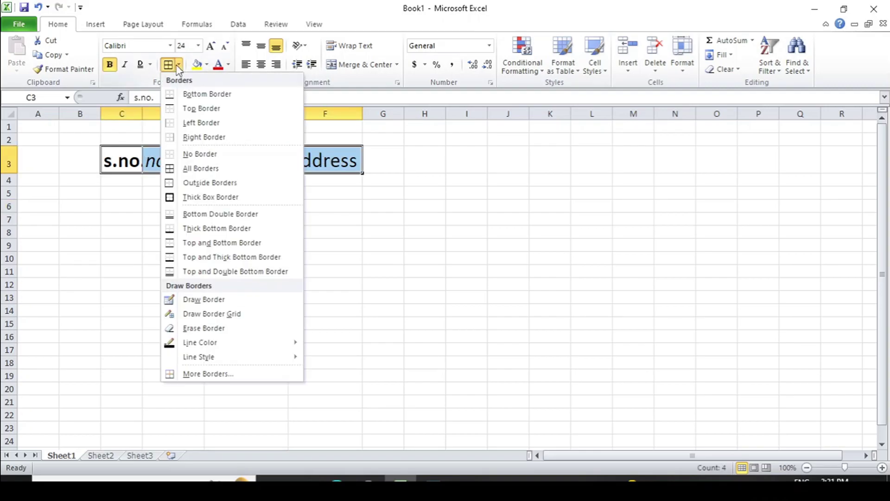
click(187, 155)
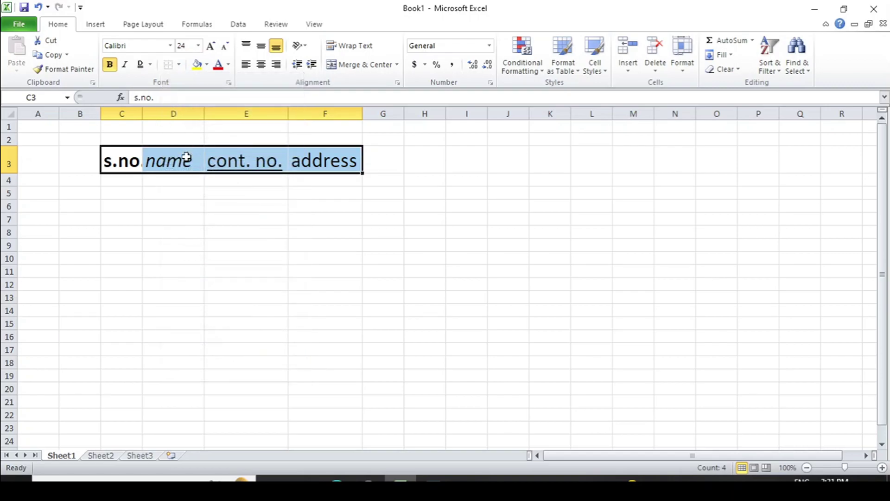
click(173, 220)
Step: Apply Outside Borders to the header cells C3:F3 and auto-fit column C to the s.no. heading
drag(129, 155, 318, 159)
click(180, 65)
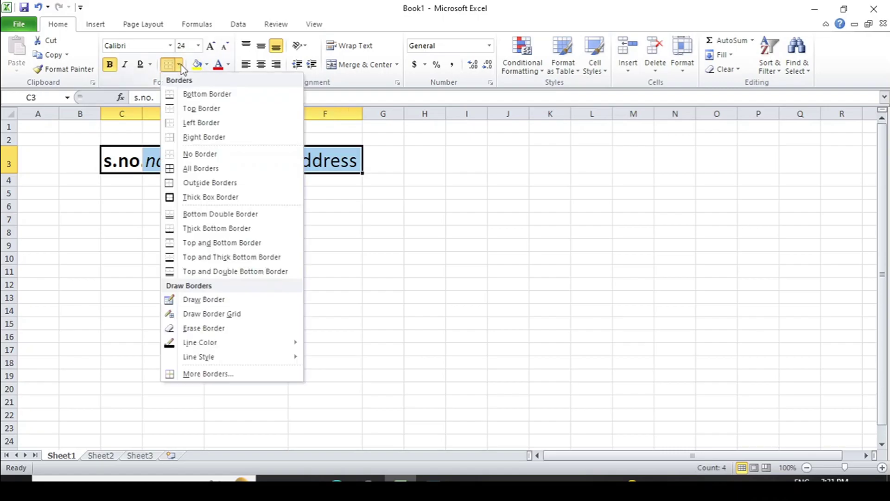
click(194, 184)
click(151, 216)
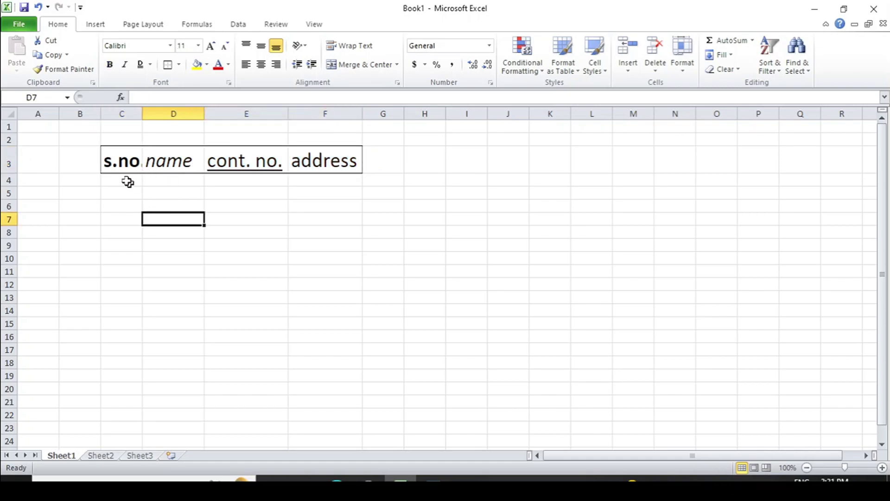
double_click(141, 113)
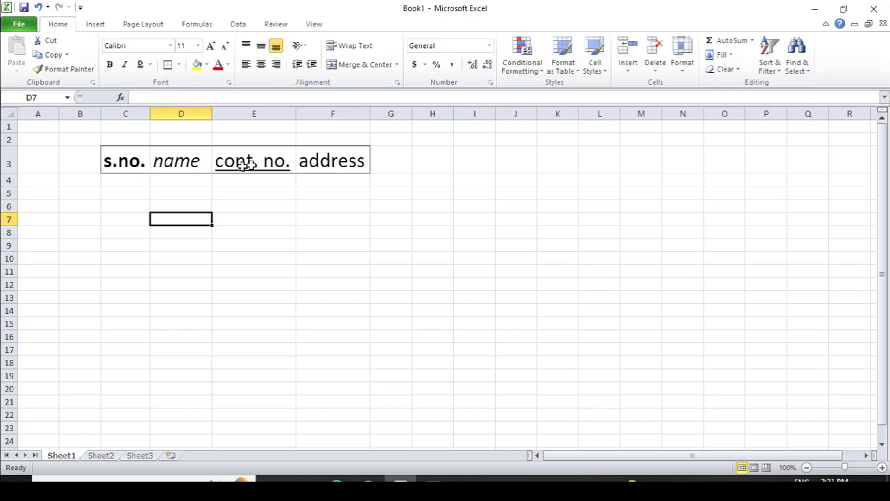
Step: Fill the header cells C3:F3 with the standard yellow colour
click(108, 156)
drag(107, 156, 323, 161)
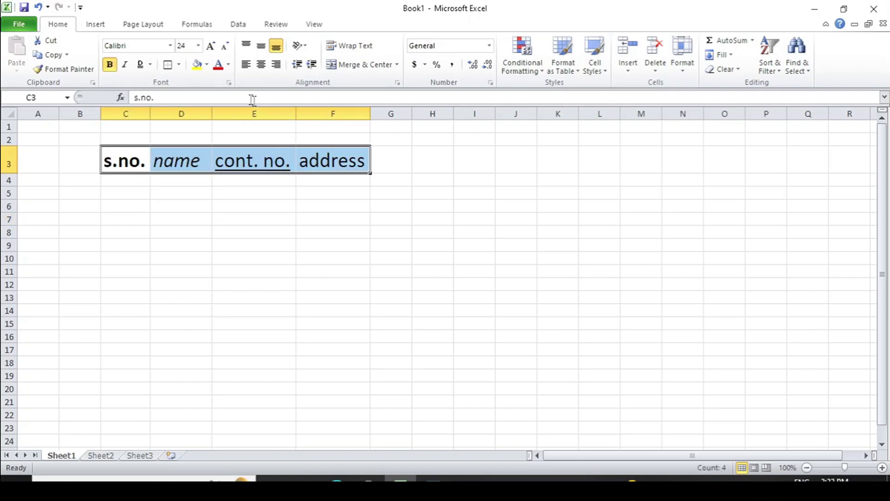
click(208, 65)
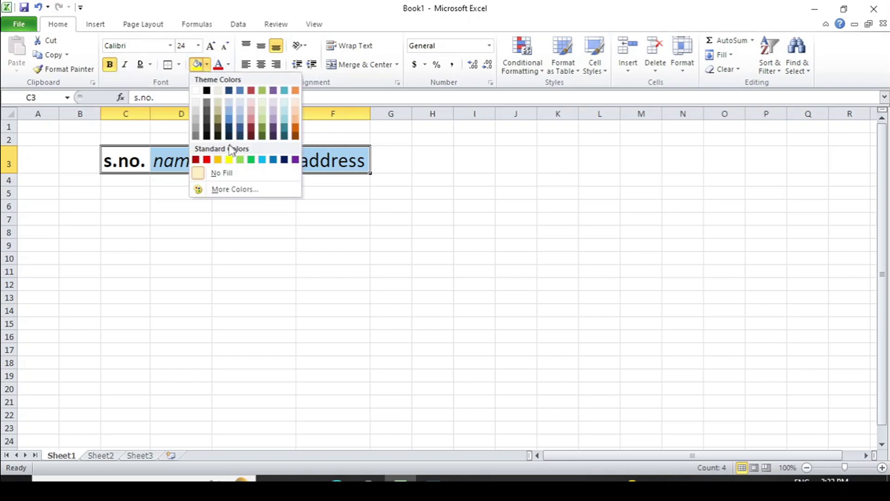
click(229, 160)
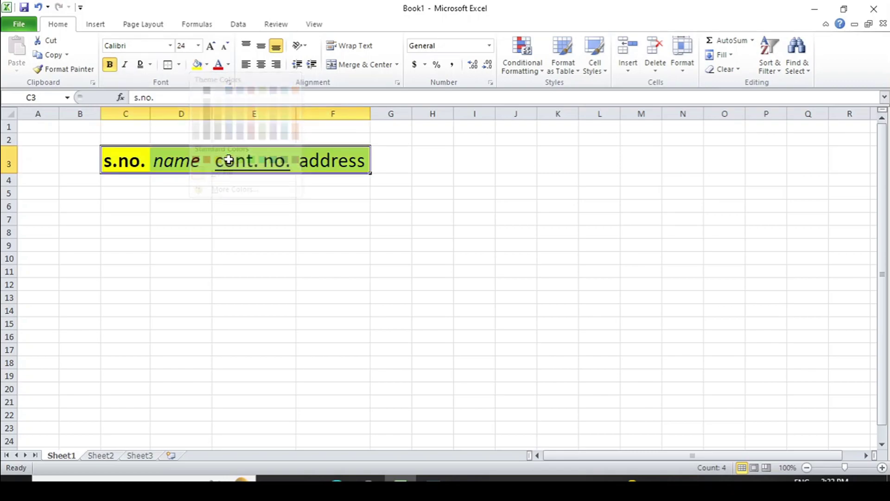
click(165, 194)
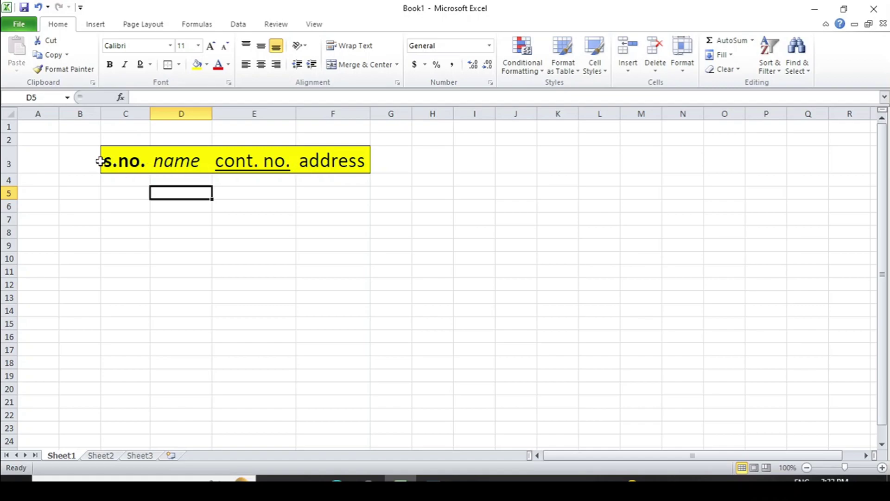
Step: Set the font colour of the header row cells B3:F3 to the standard light blue
drag(100, 160, 336, 166)
click(228, 64)
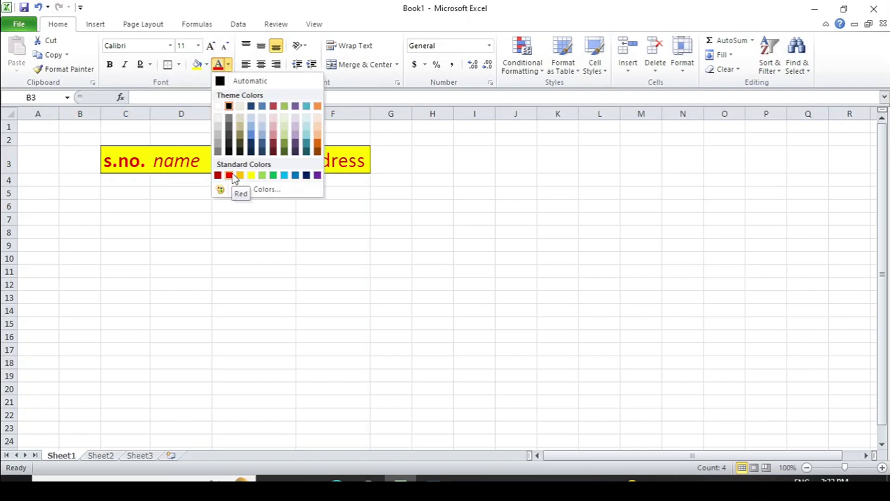
click(285, 176)
click(178, 217)
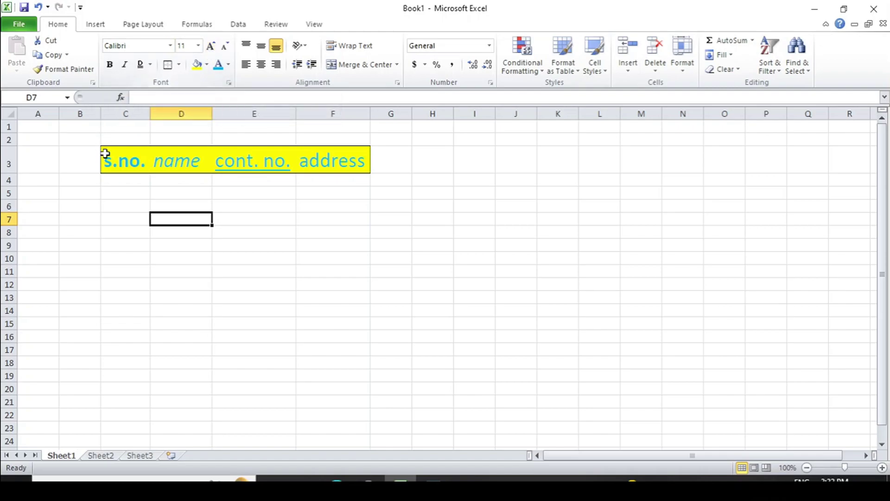
Step: Set the font of the empty cell D7 to Bahnschrift Light SemiCondensed
click(171, 45)
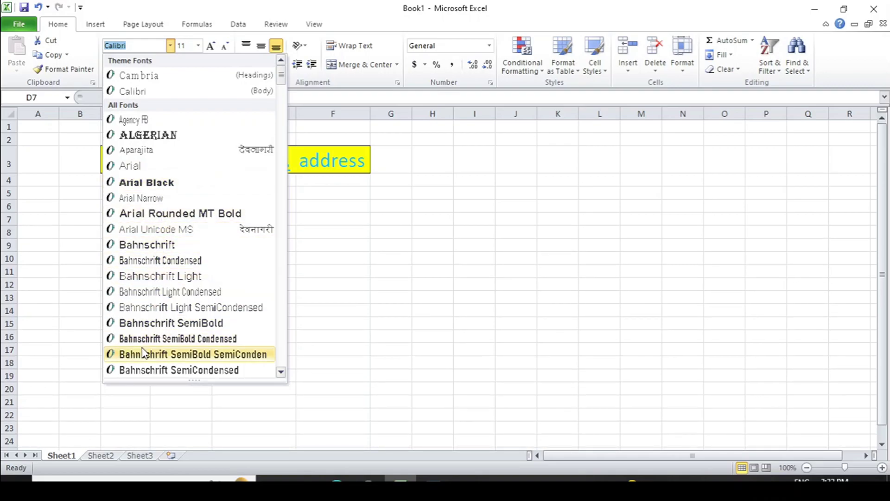
click(138, 308)
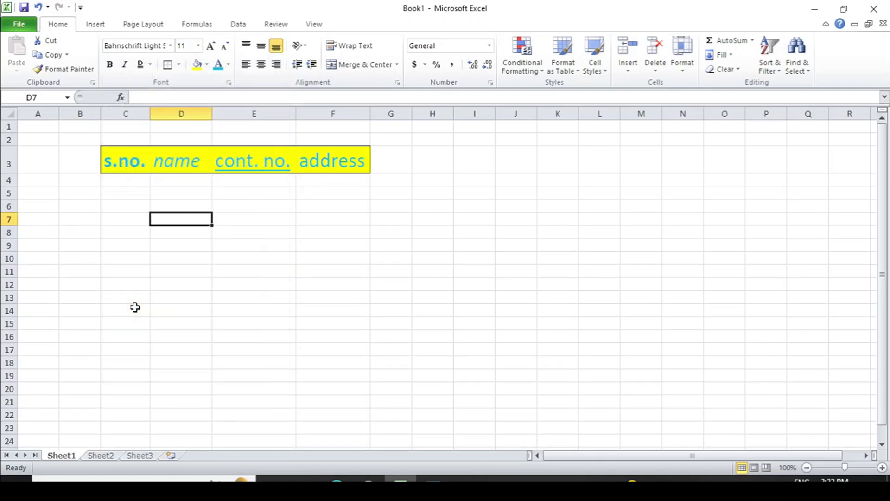
click(185, 232)
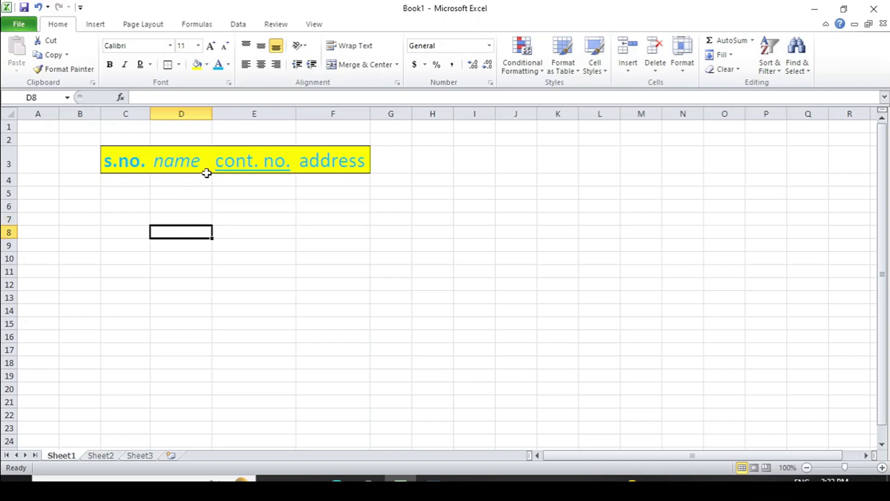
Step: Set the font of the empty cell D8 to Goudy Stout and select the address heading in F3
click(171, 45)
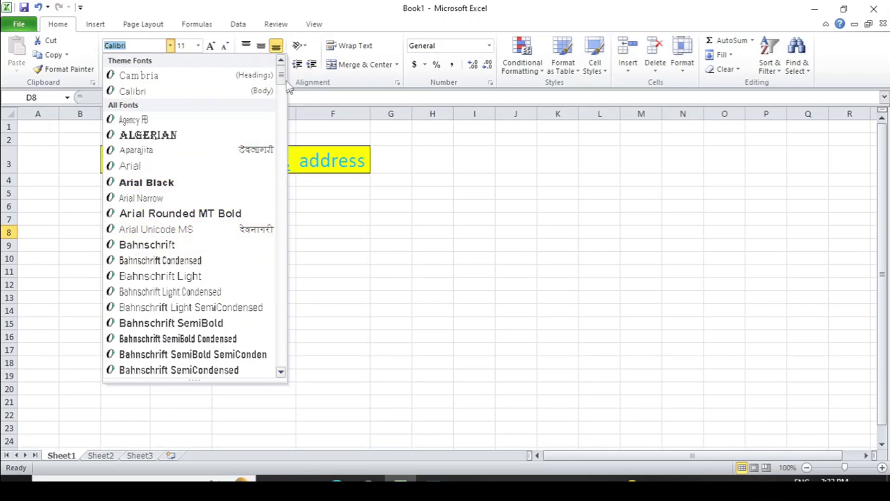
drag(281, 77, 283, 182)
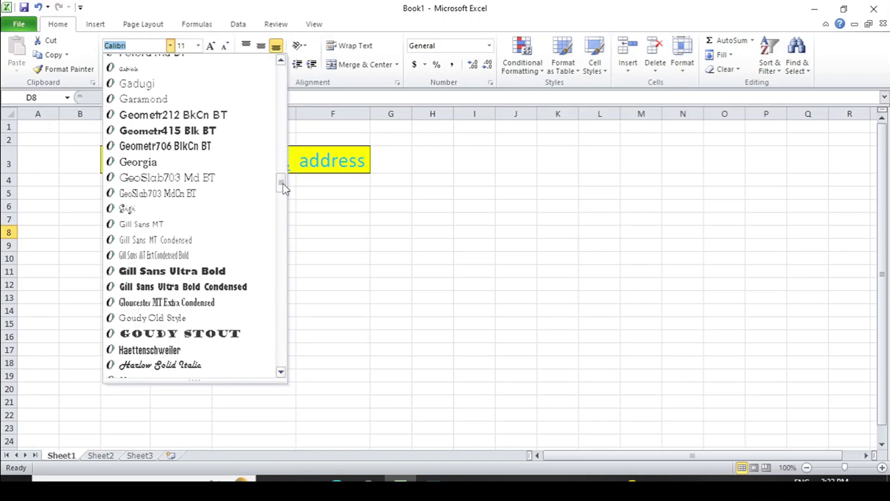
click(200, 334)
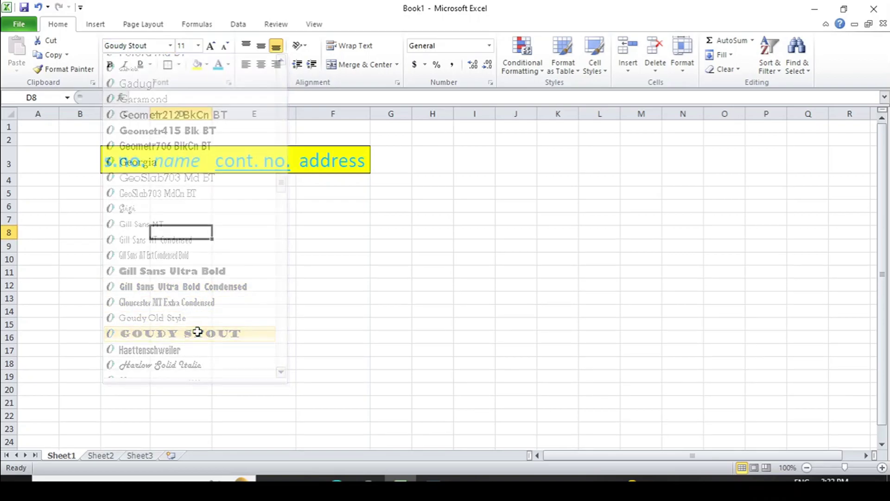
click(365, 163)
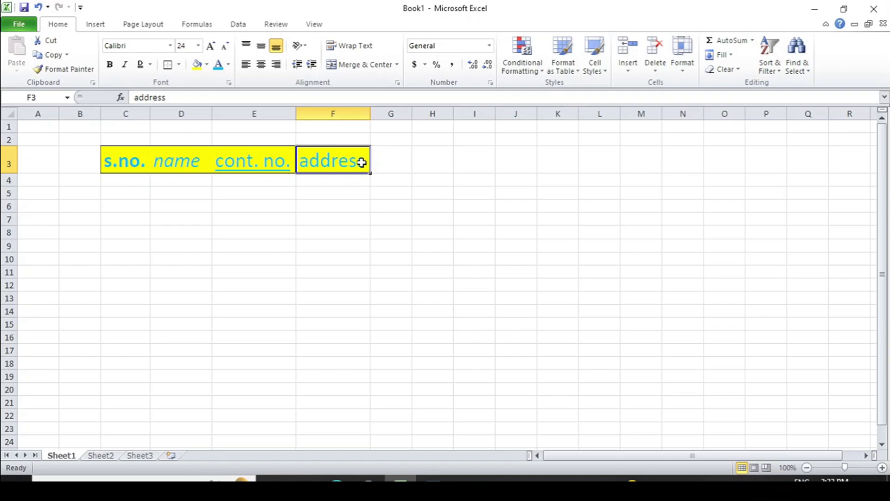
Step: Change the font of the address heading text in F3 to Algerian
double_click(362, 162)
drag(364, 161, 299, 161)
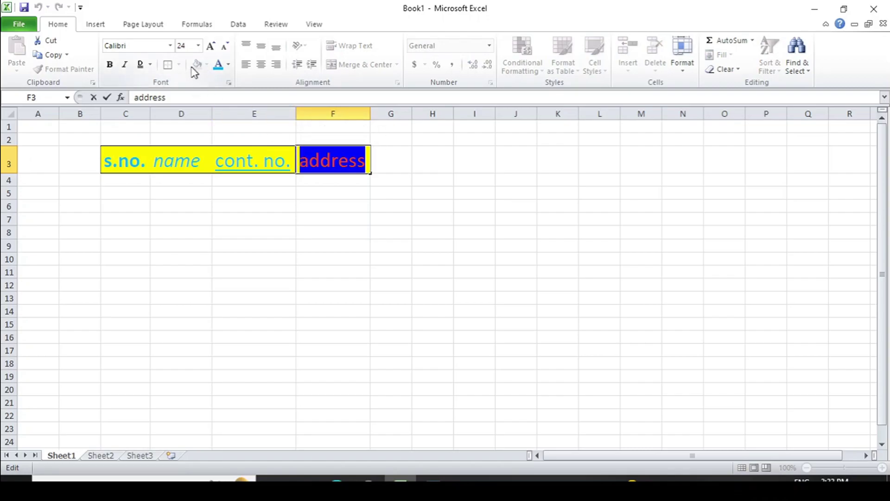
click(170, 45)
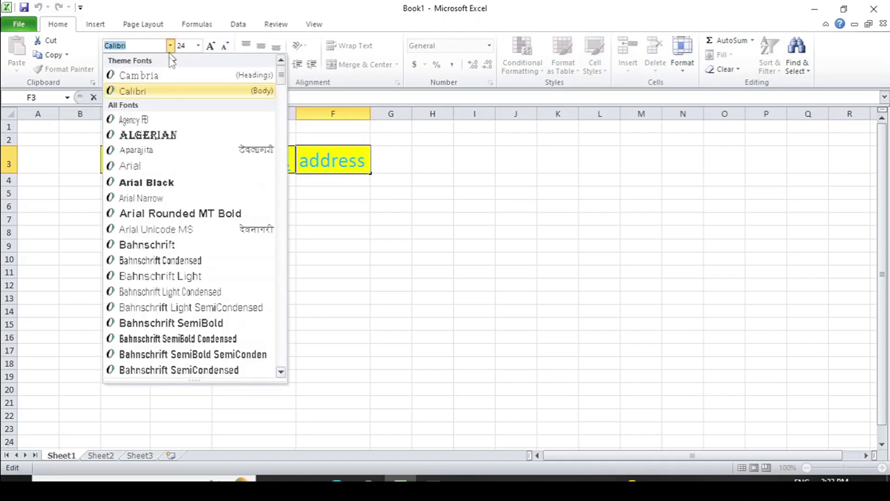
click(176, 136)
click(362, 207)
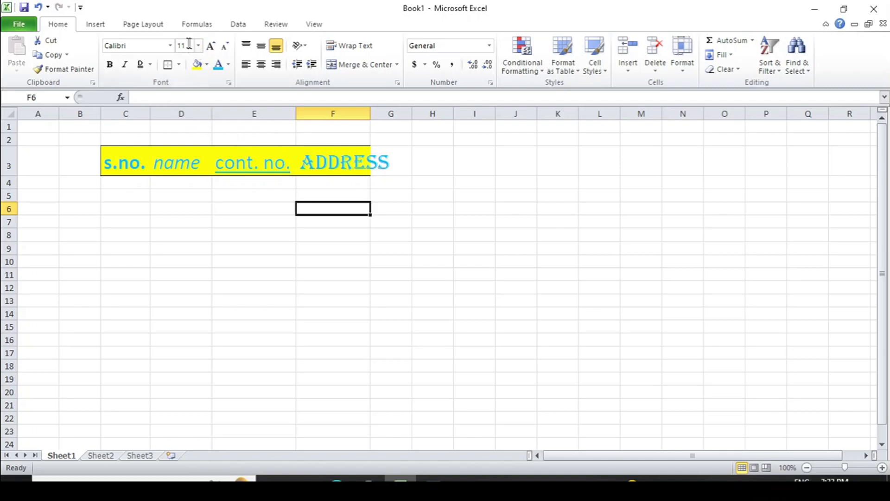
click(336, 177)
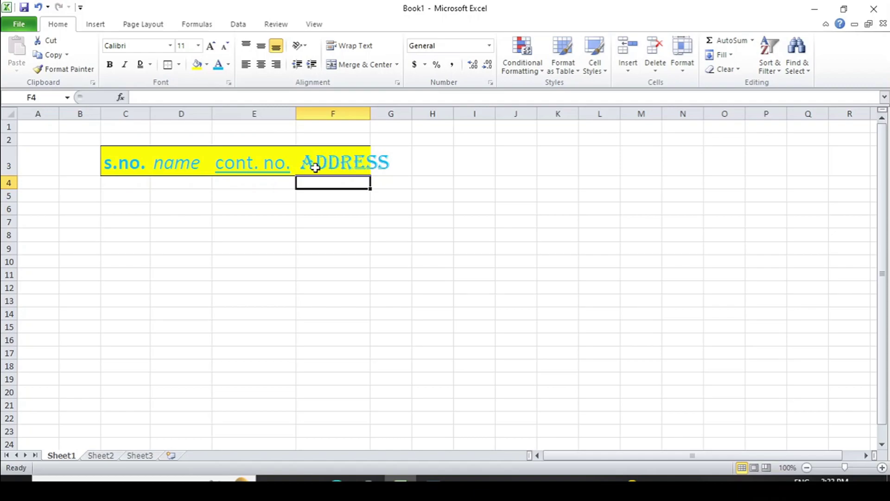
Step: Enter a person's first name in D9 and copy the formatting of the address heading in F3 onto it with Format Painter
click(203, 246)
text(moin)
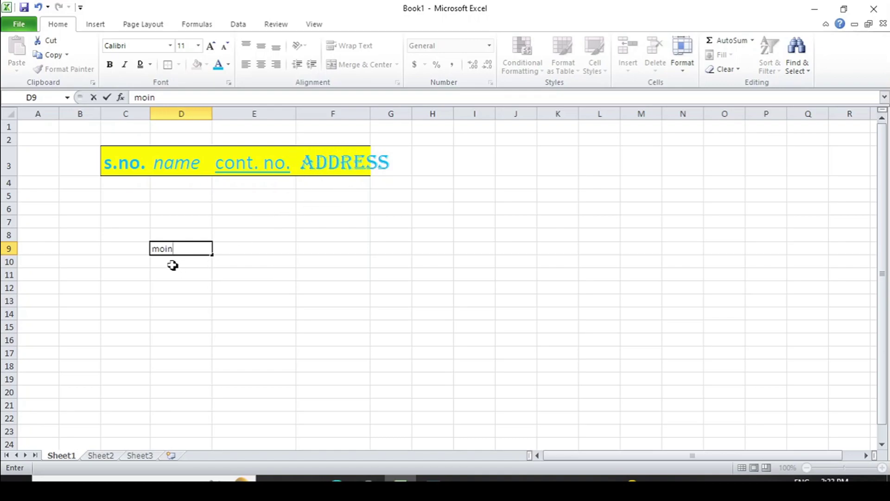
click(260, 209)
click(317, 161)
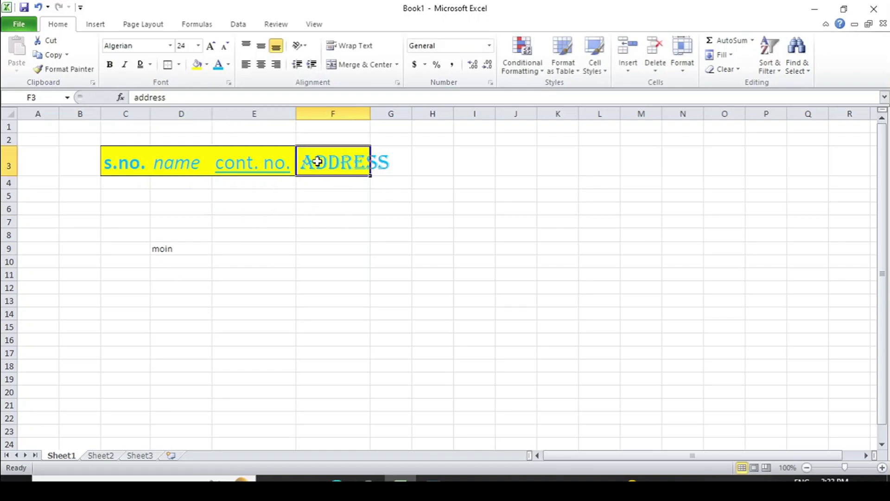
click(86, 73)
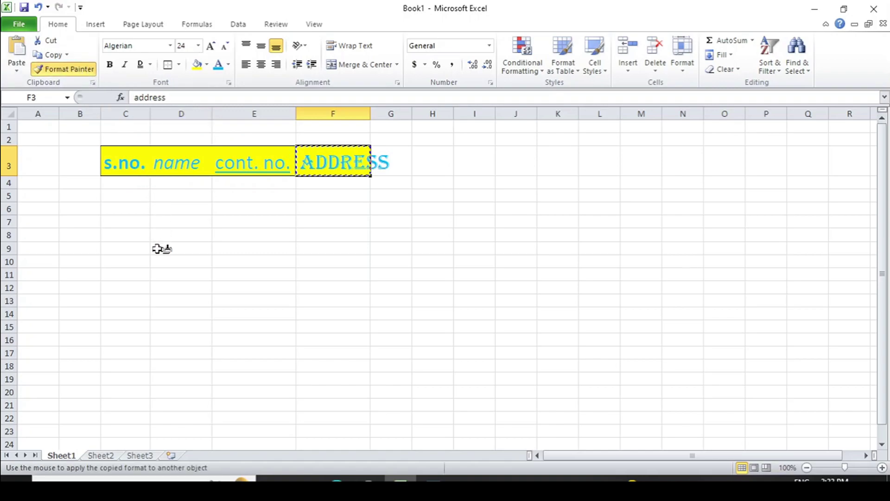
click(158, 249)
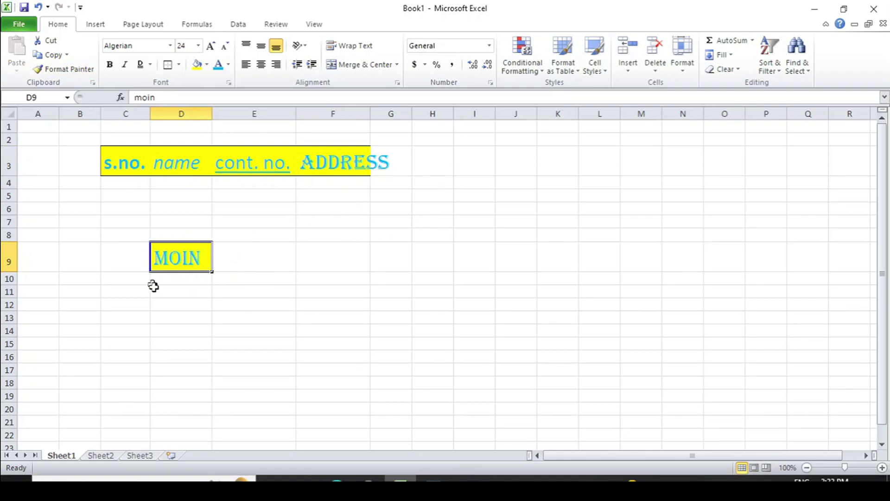
Step: Enter "computer" in E9 and copy the formatting of the s.no. heading in C3 onto it with Format Painter
click(248, 260)
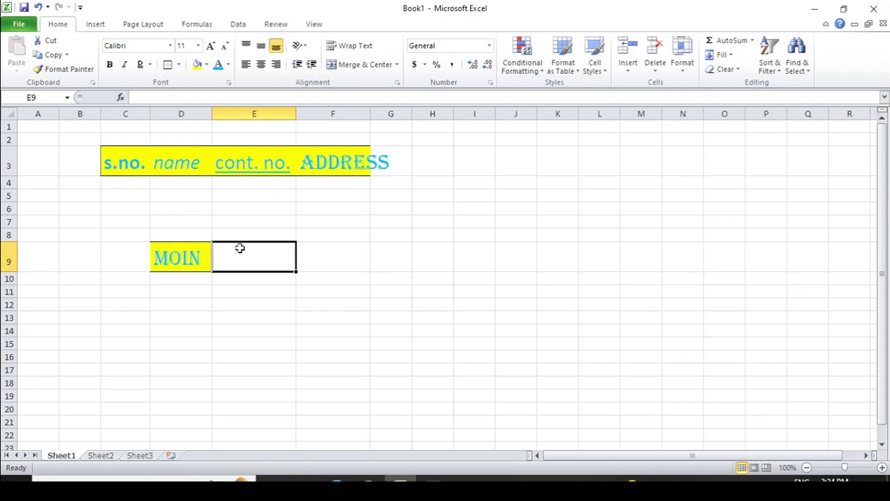
text(computer)
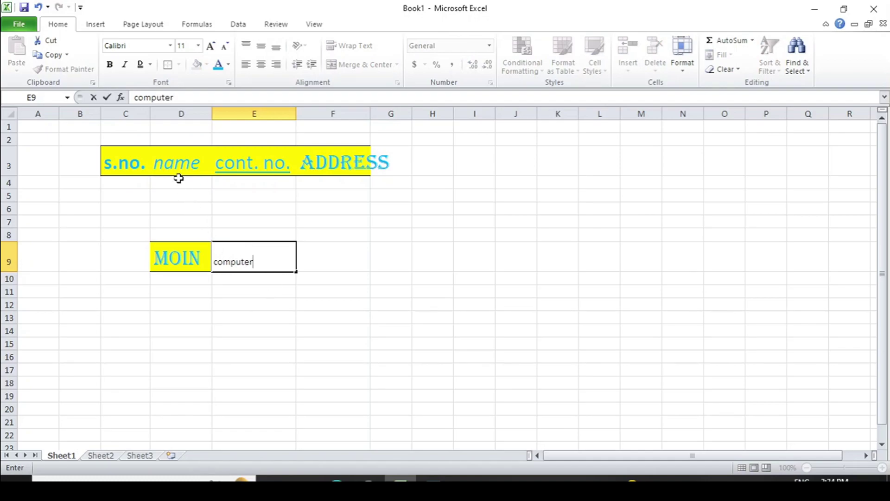
click(117, 165)
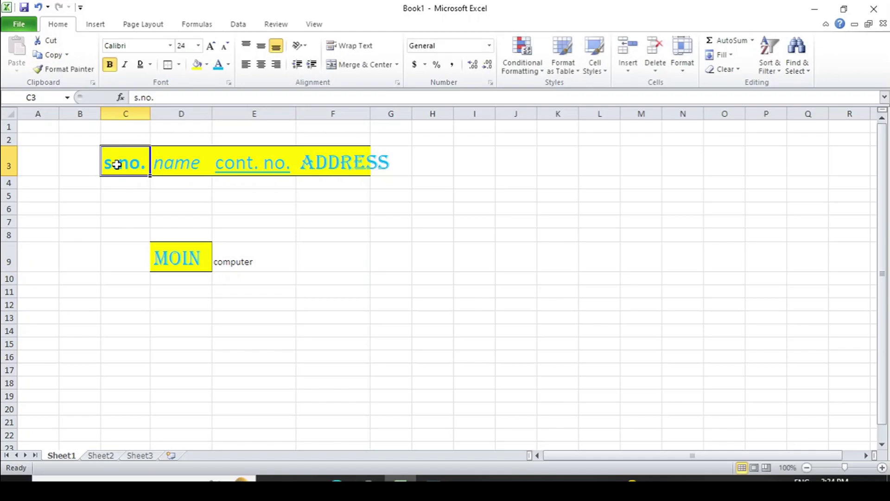
click(64, 70)
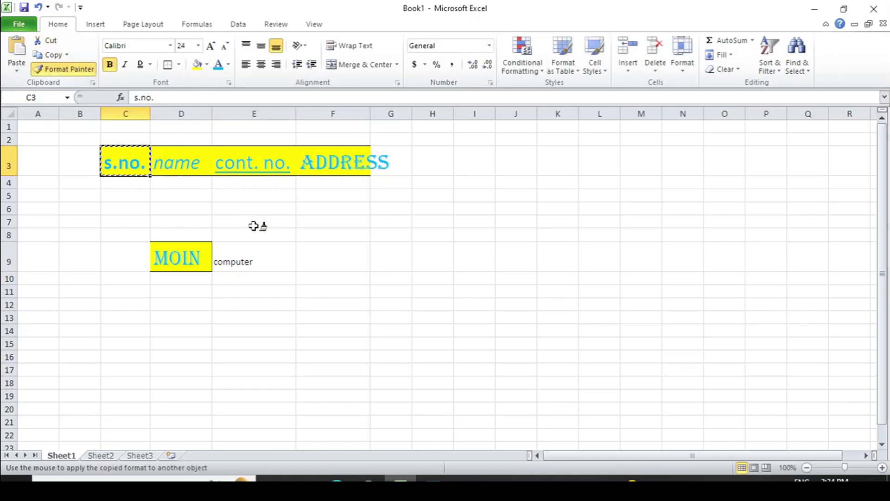
click(232, 262)
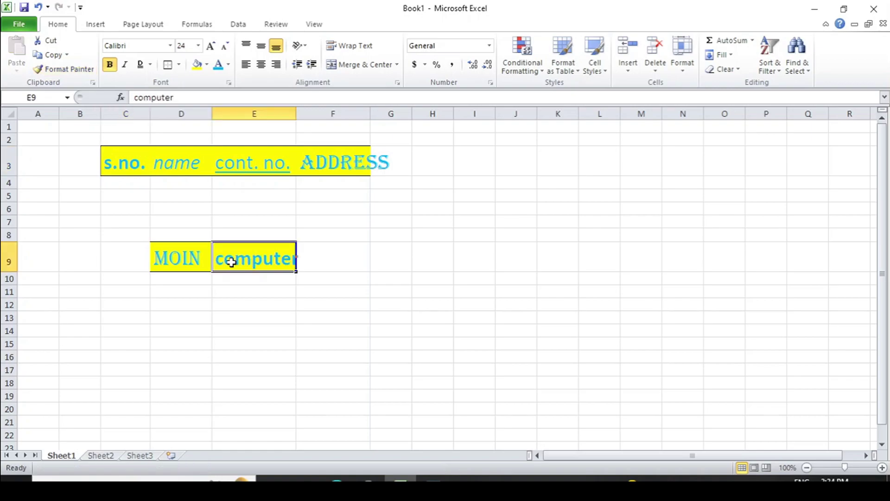